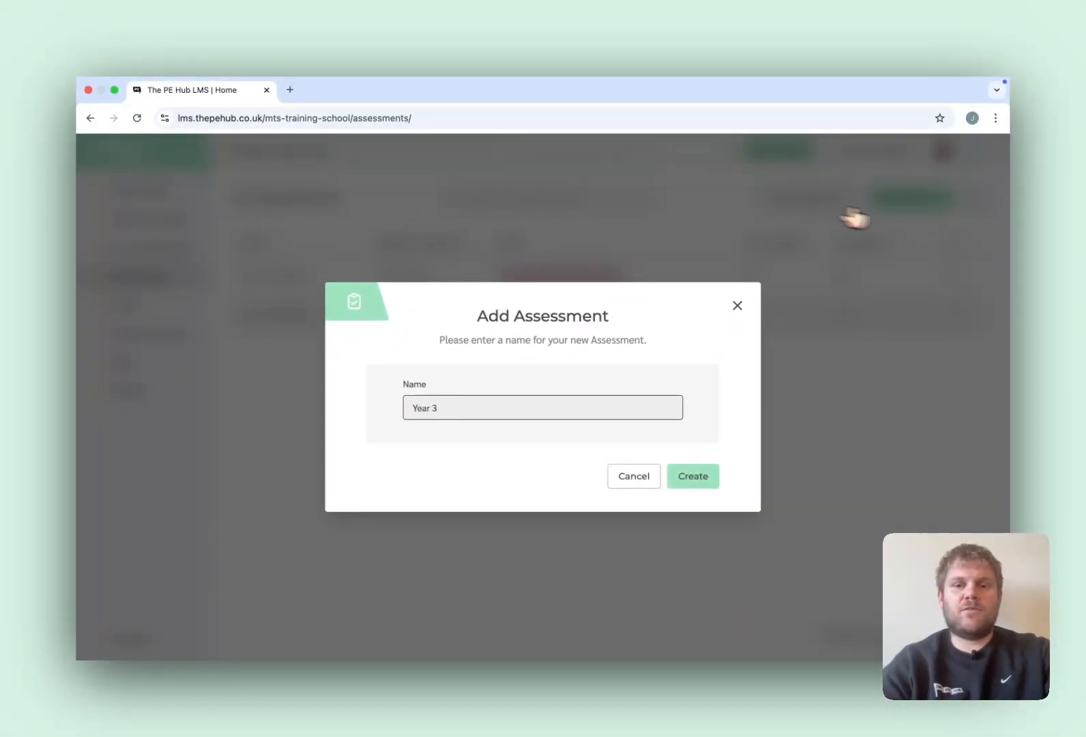
- Create the assessment named Year 3 and assign the Year 3 Beech Class to it
{"action": "left_click", "coordinate": [693, 476]}
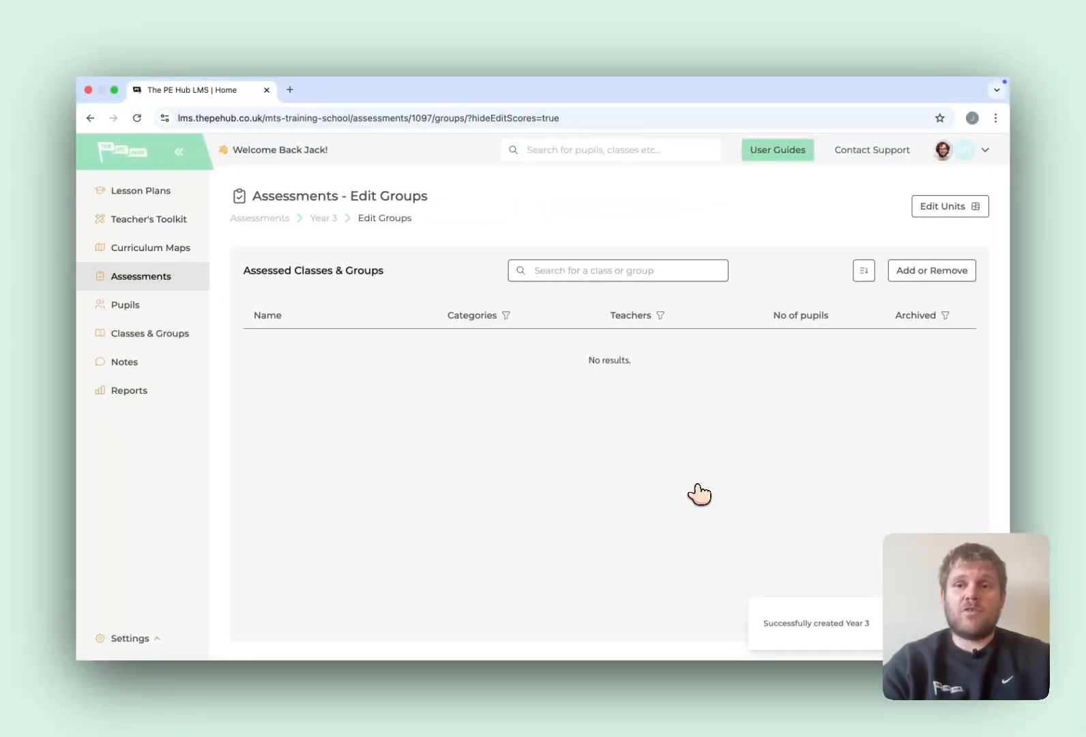
{"action": "left_click", "coordinate": [899, 276]}
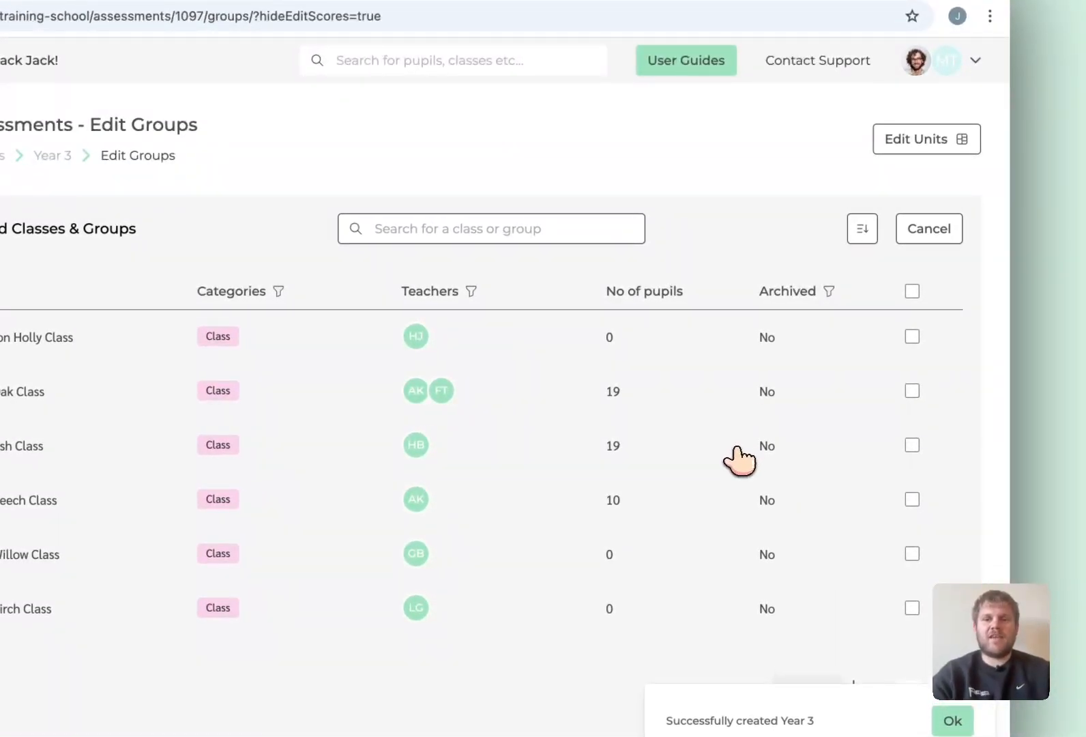
{"action": "scroll", "coordinate": [738, 460], "scroll_direction": "down", "scroll_amount": 2}
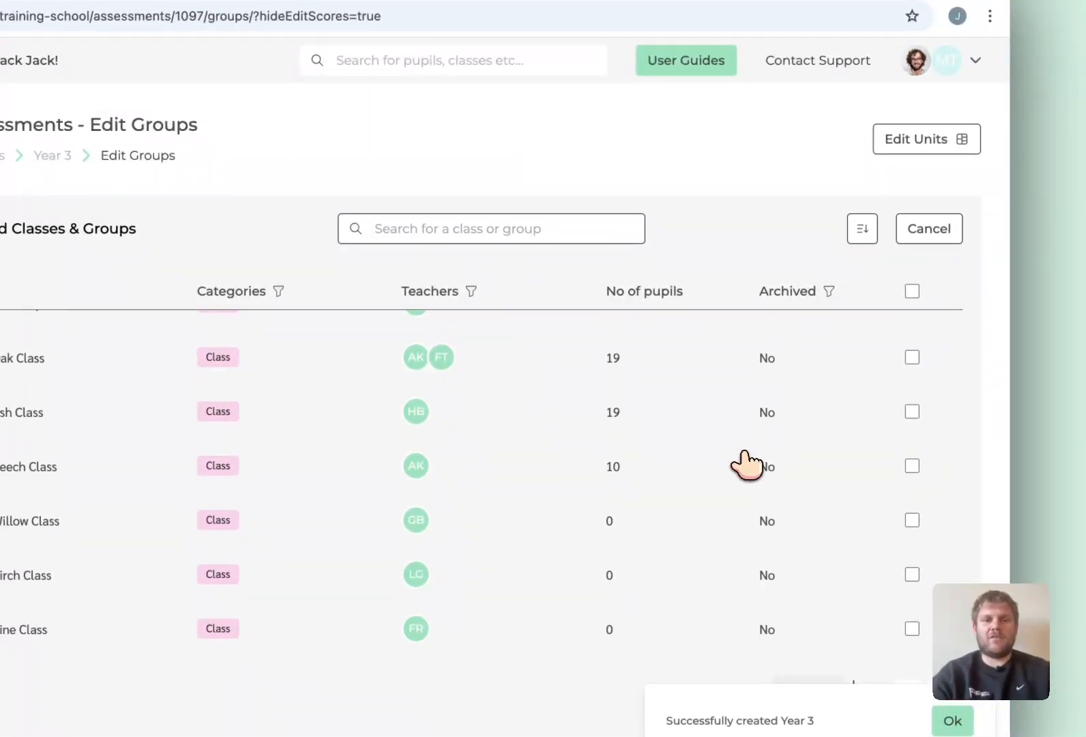
{"action": "left_click", "coordinate": [912, 466]}
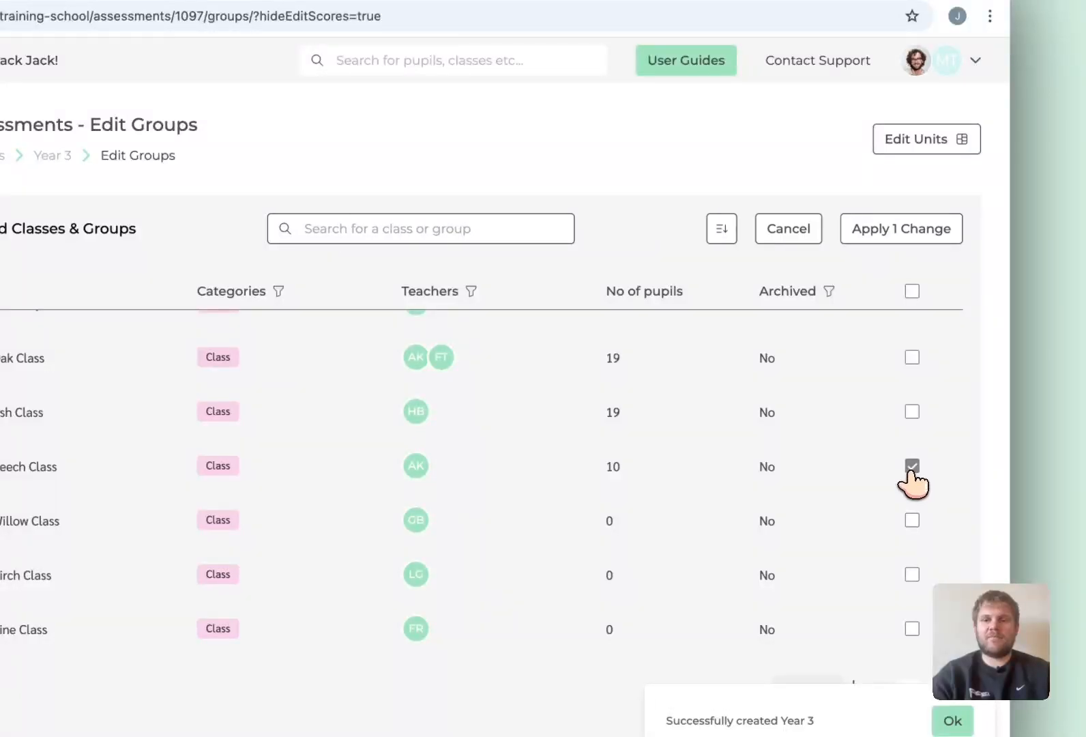
{"action": "left_click", "coordinate": [889, 235]}
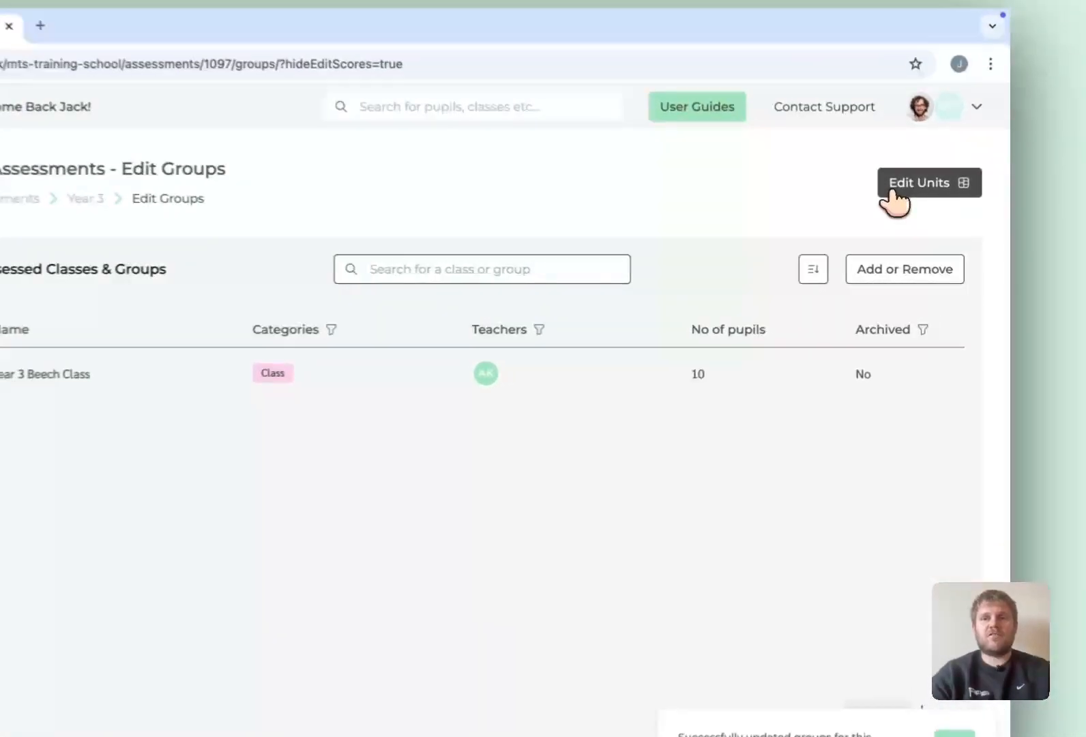
- Add the Year 3 Football template unit to the Year 3 assessment
{"action": "left_click", "coordinate": [949, 206]}
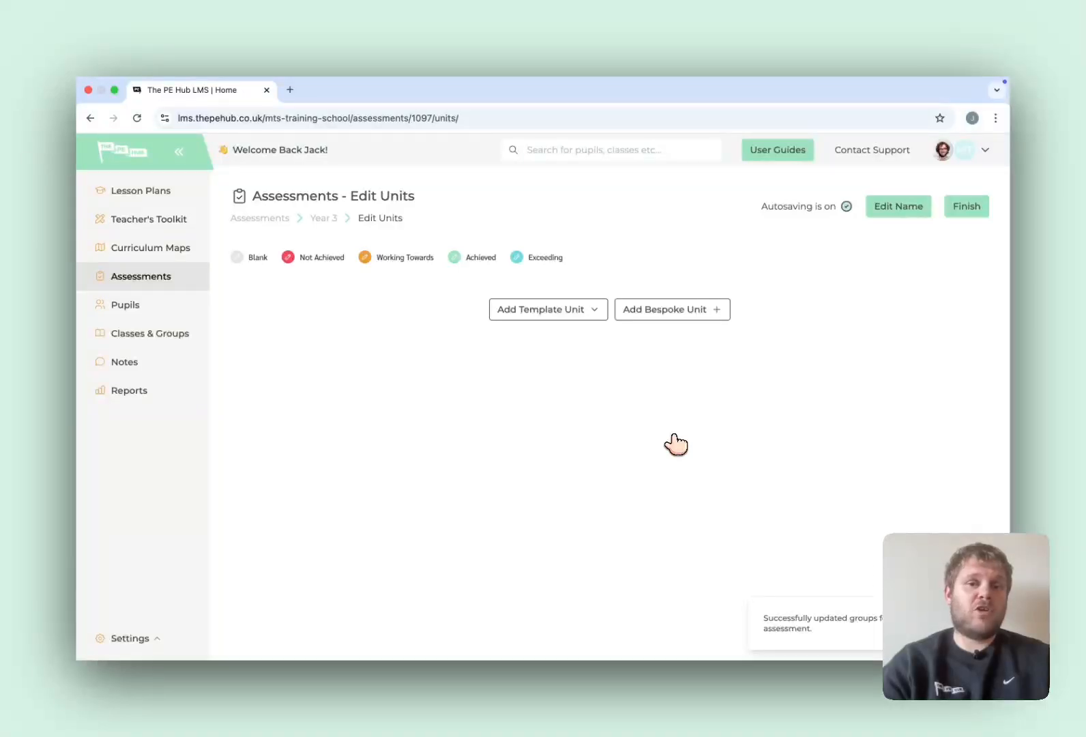
{"action": "left_click", "coordinate": [593, 311]}
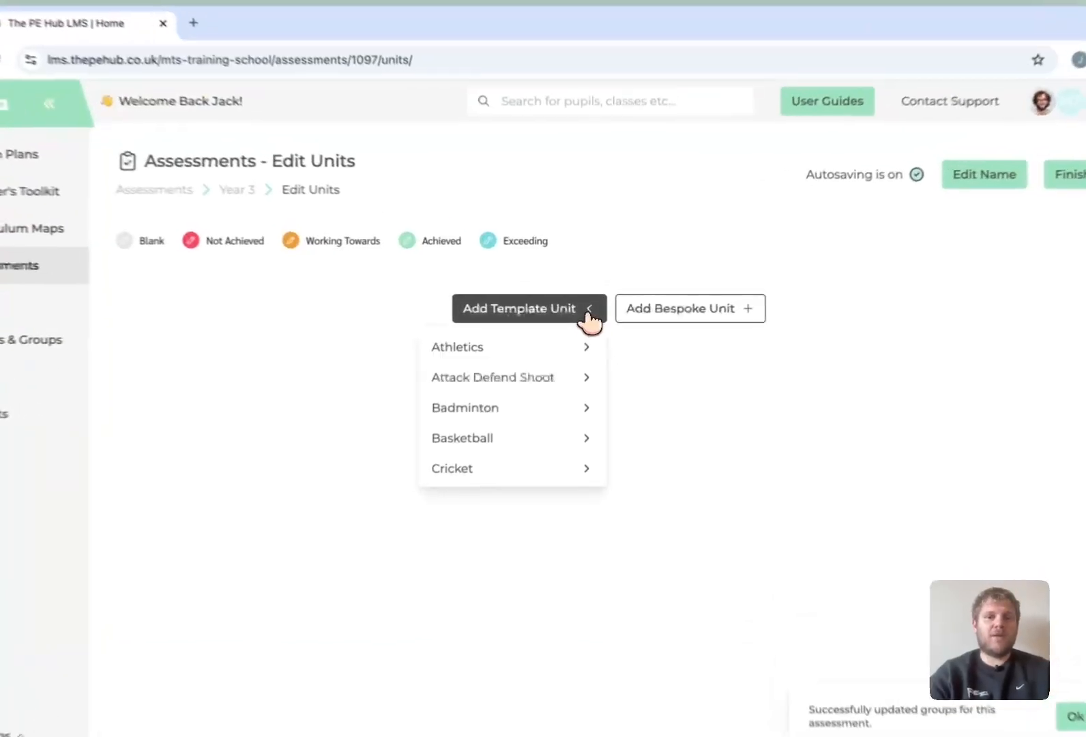
{"action": "mouse_move", "coordinate": [563, 371]}
{"action": "scroll", "coordinate": [562, 383], "scroll_direction": "down", "scroll_amount": 1}
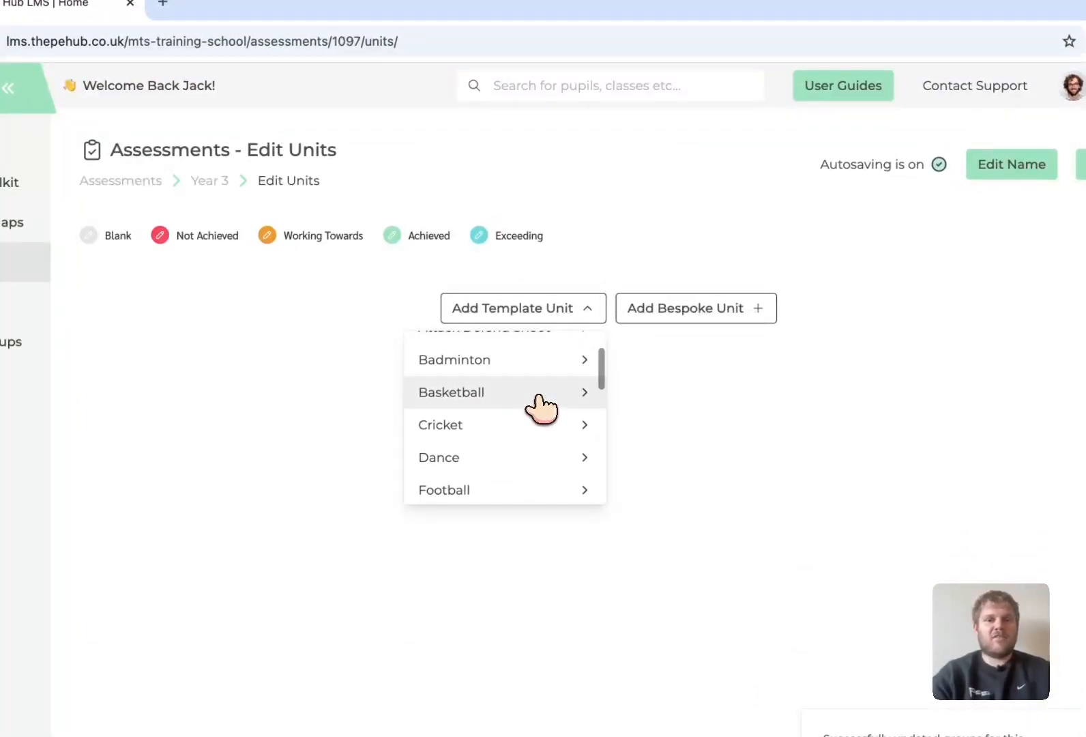
{"action": "scroll", "coordinate": [538, 407], "scroll_direction": "down", "scroll_amount": 2}
{"action": "mouse_move", "coordinate": [512, 428]}
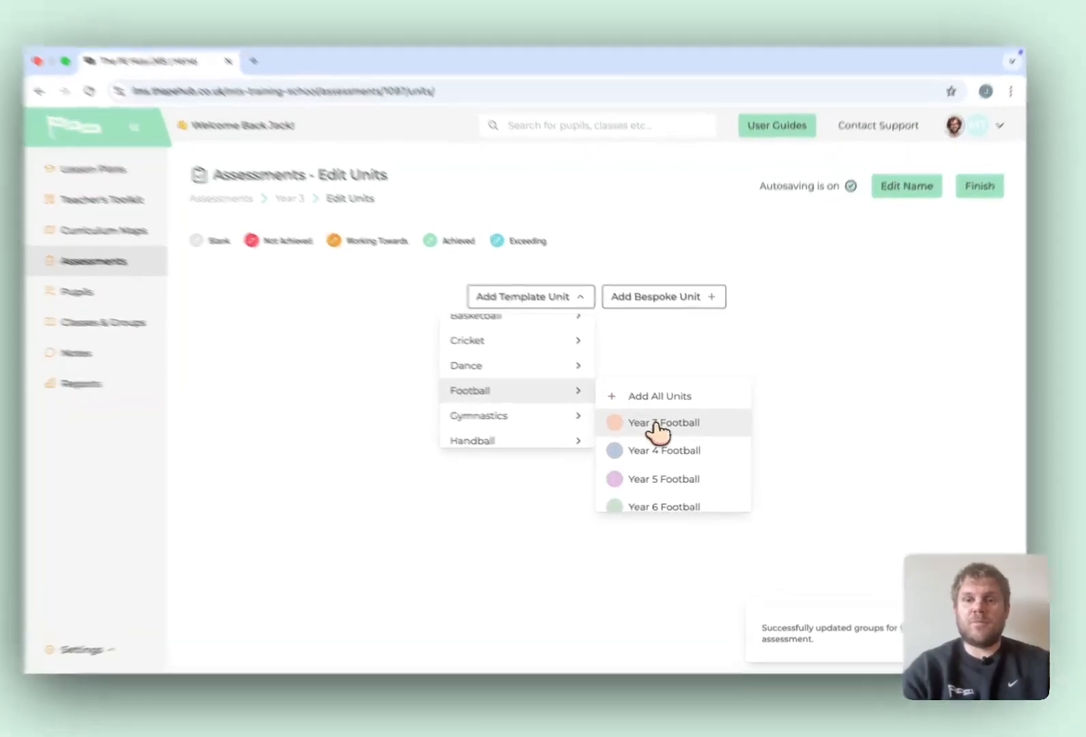
{"action": "left_click", "coordinate": [667, 430]}
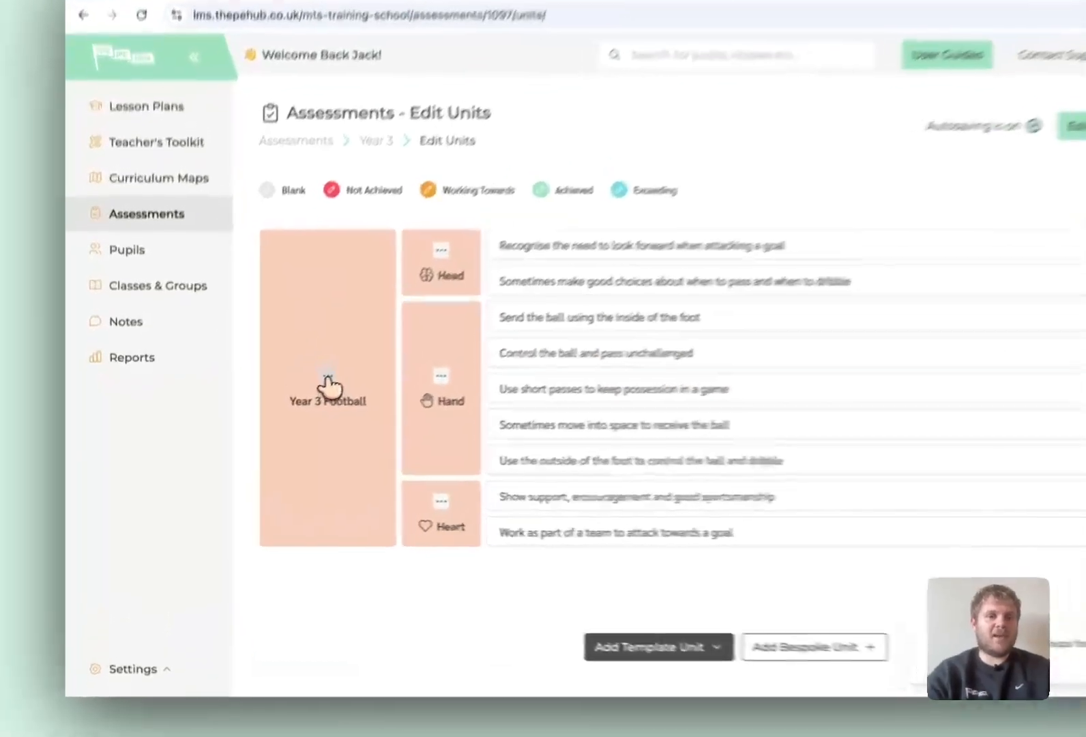
- Look over the editing options available for the Year 3 Football unit and for its Head category
{"action": "left_click", "coordinate": [285, 407]}
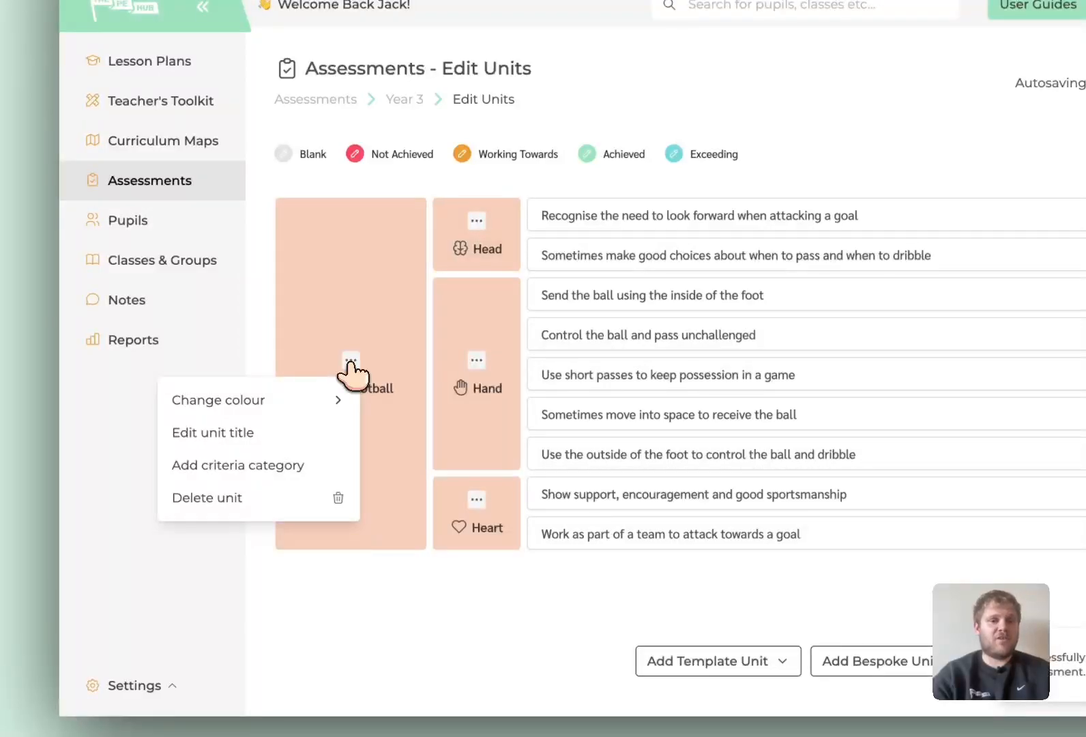
{"action": "left_click", "coordinate": [362, 597]}
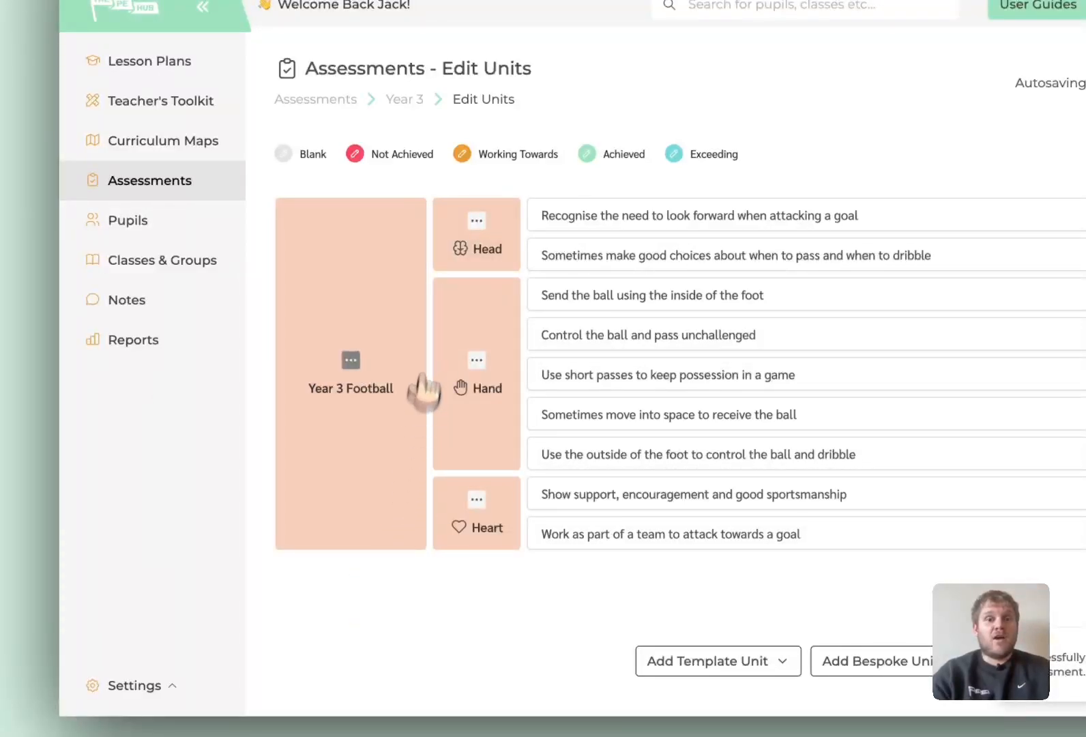
{"action": "left_click", "coordinate": [476, 221]}
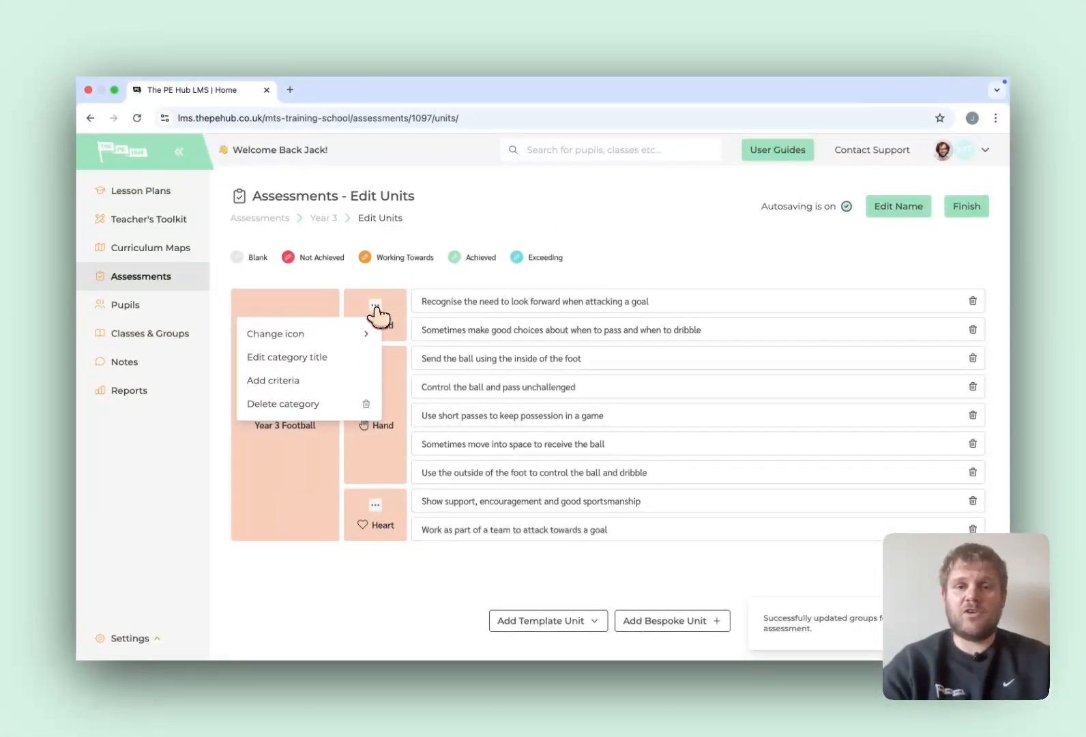
{"action": "left_click", "coordinate": [307, 572]}
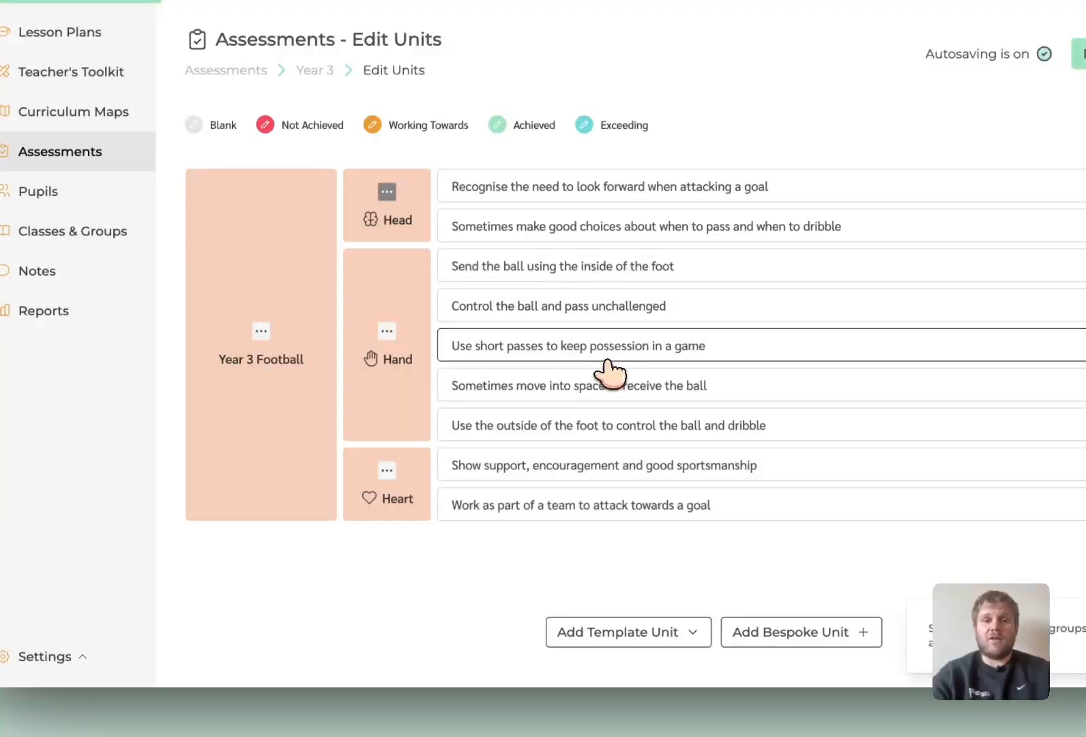
- Shorten the Hand criterion "Control the ball and pass unchallenged" to "Control the ball and pass" and save it
{"action": "left_click", "coordinate": [674, 308]}
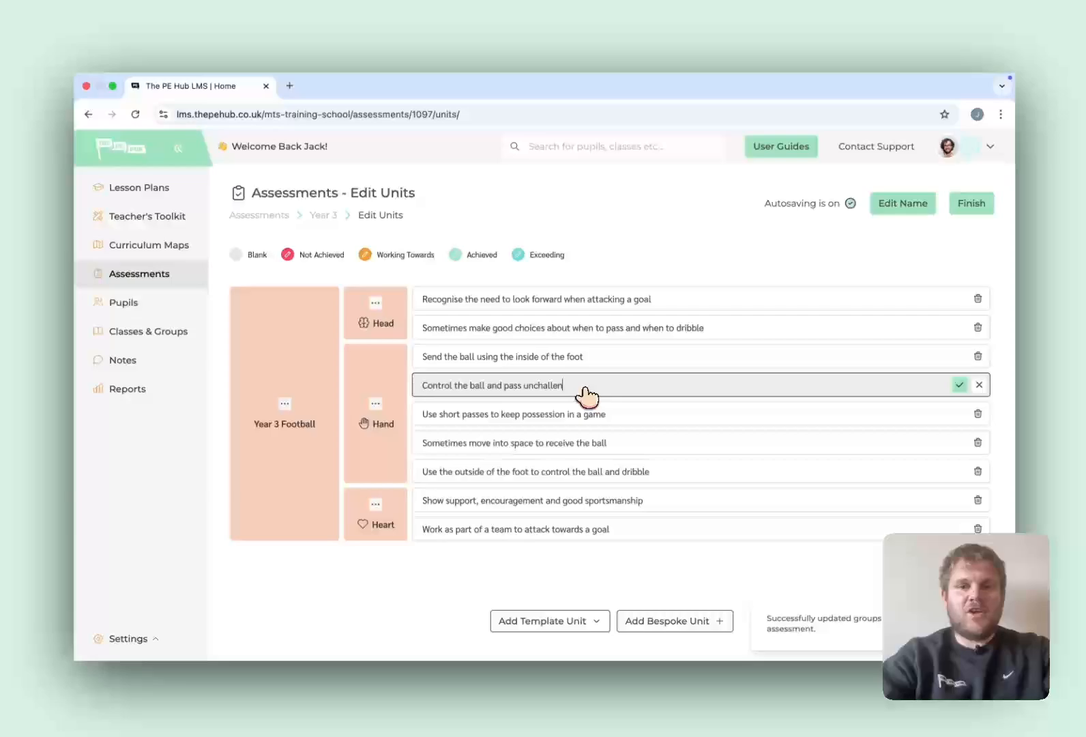
{"action": "key", "text": "BackSpace"}
{"action": "key", "text": "BackSpace"}
{"action": "key", "text": "BackSpace"}
{"action": "key", "text": "BackSpace"}
{"action": "key", "text": "BackSpace"}
{"action": "key", "text": "BackSpace"}
{"action": "key", "text": "BackSpace"}
{"action": "key", "text": "BackSpace"}
{"action": "key", "text": "BackSpace"}
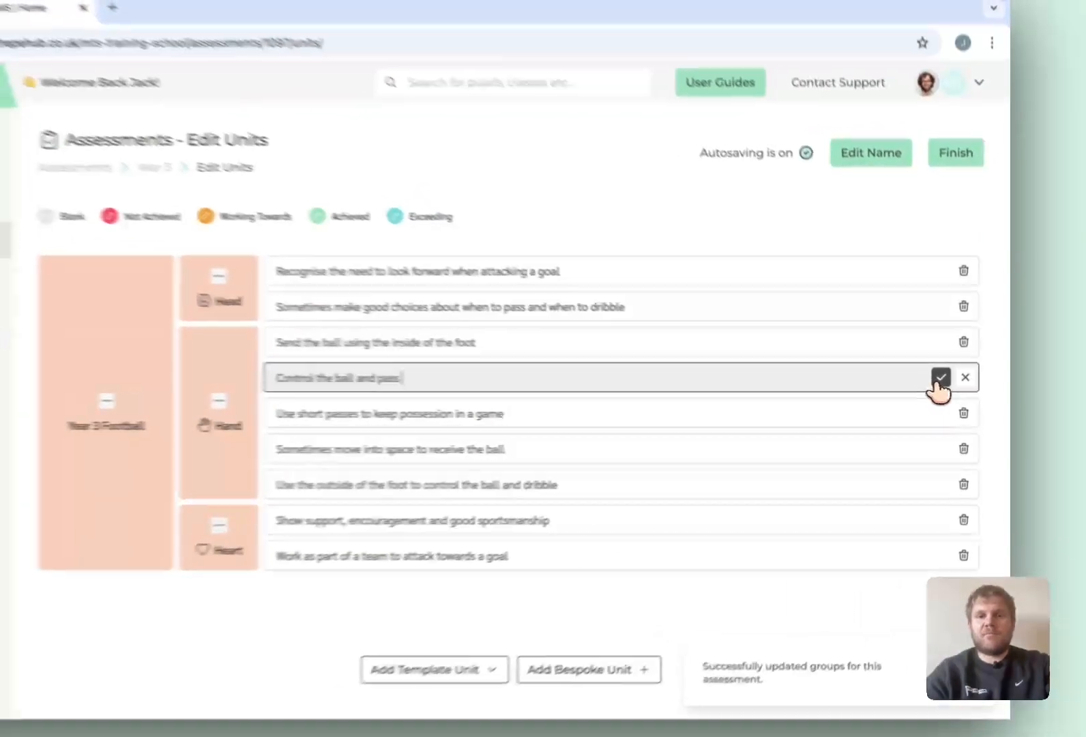
{"action": "left_click", "coordinate": [953, 386]}
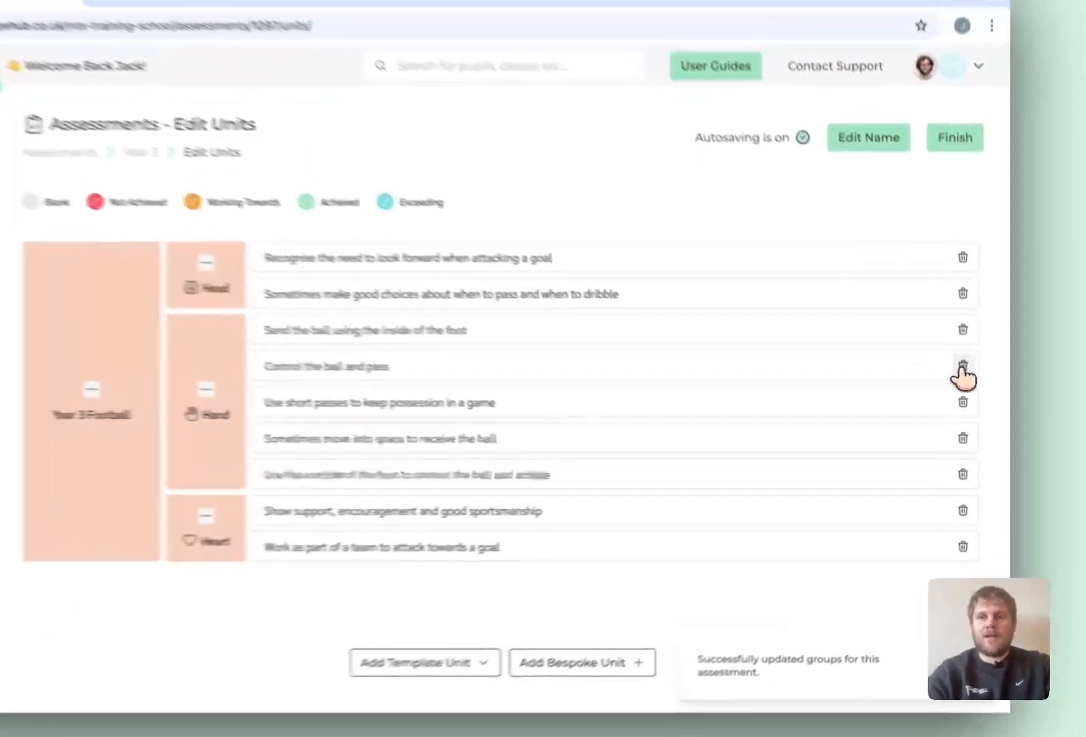
- Delete the "Control the ball and pass" criterion from the Hand category and finish editing the units
{"action": "left_click", "coordinate": [972, 387]}
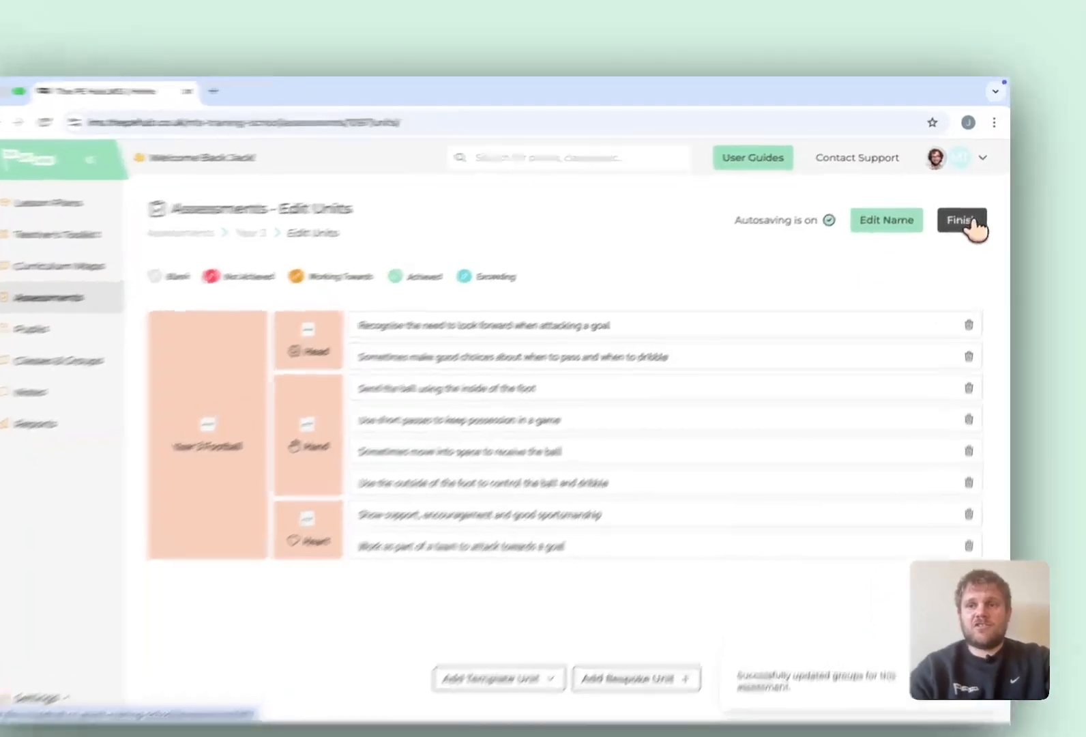
{"action": "left_click", "coordinate": [967, 207]}
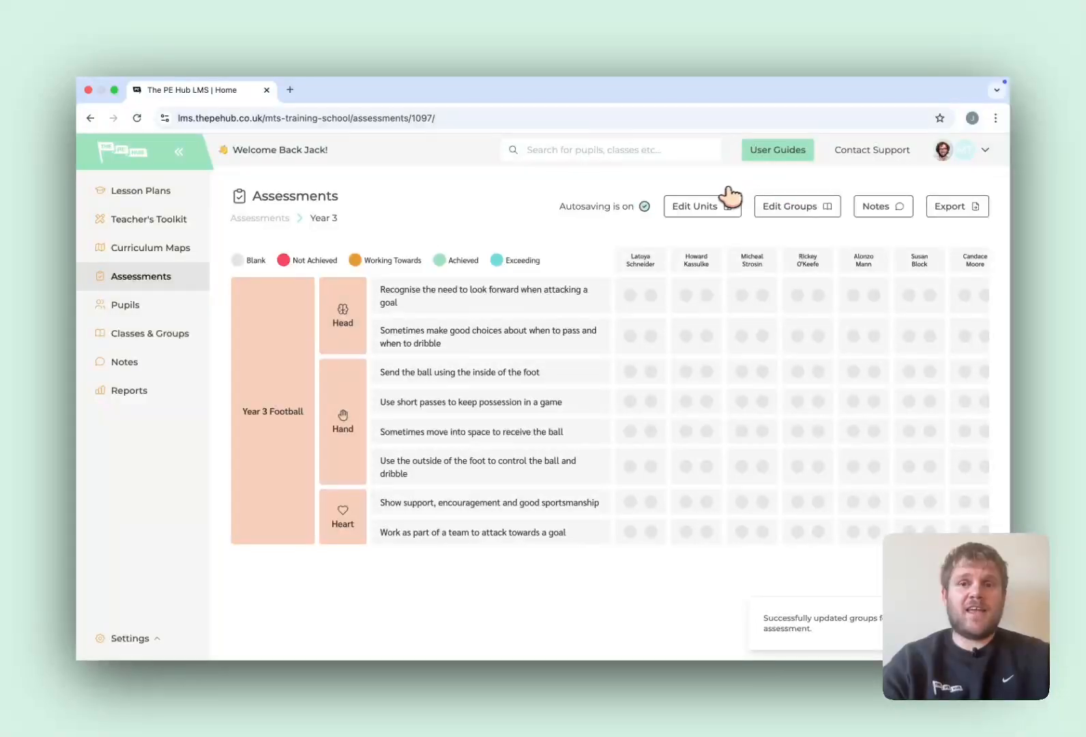
{"action": "left_click", "coordinate": [710, 208]}
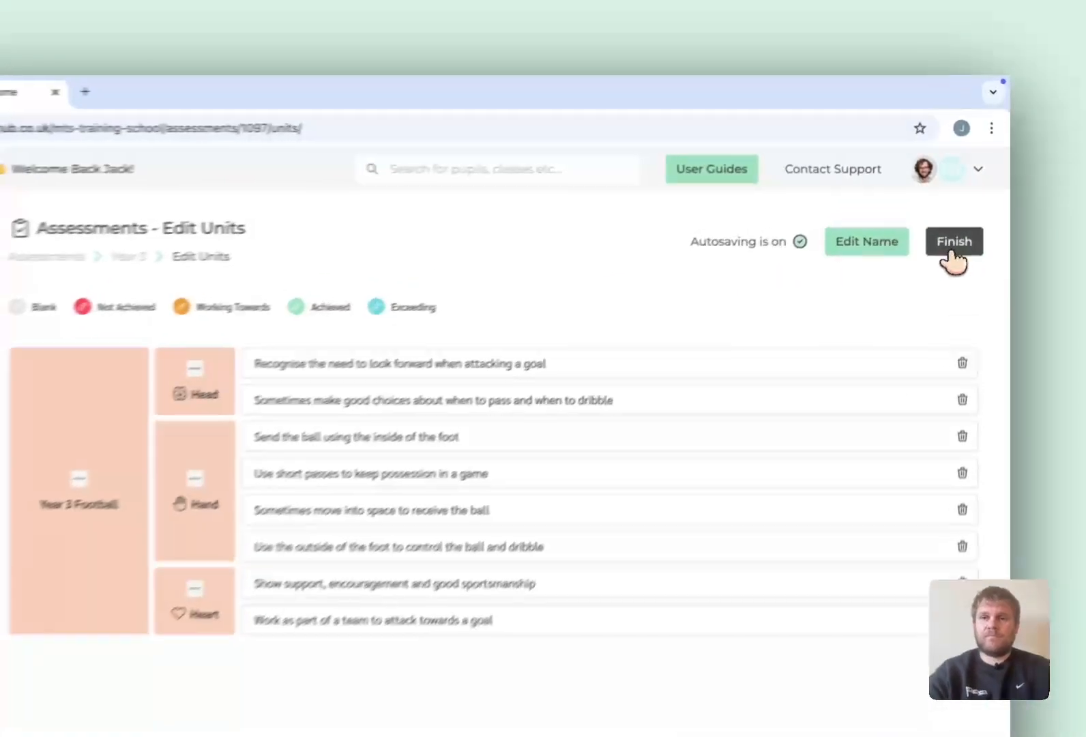
{"action": "left_click", "coordinate": [966, 206]}
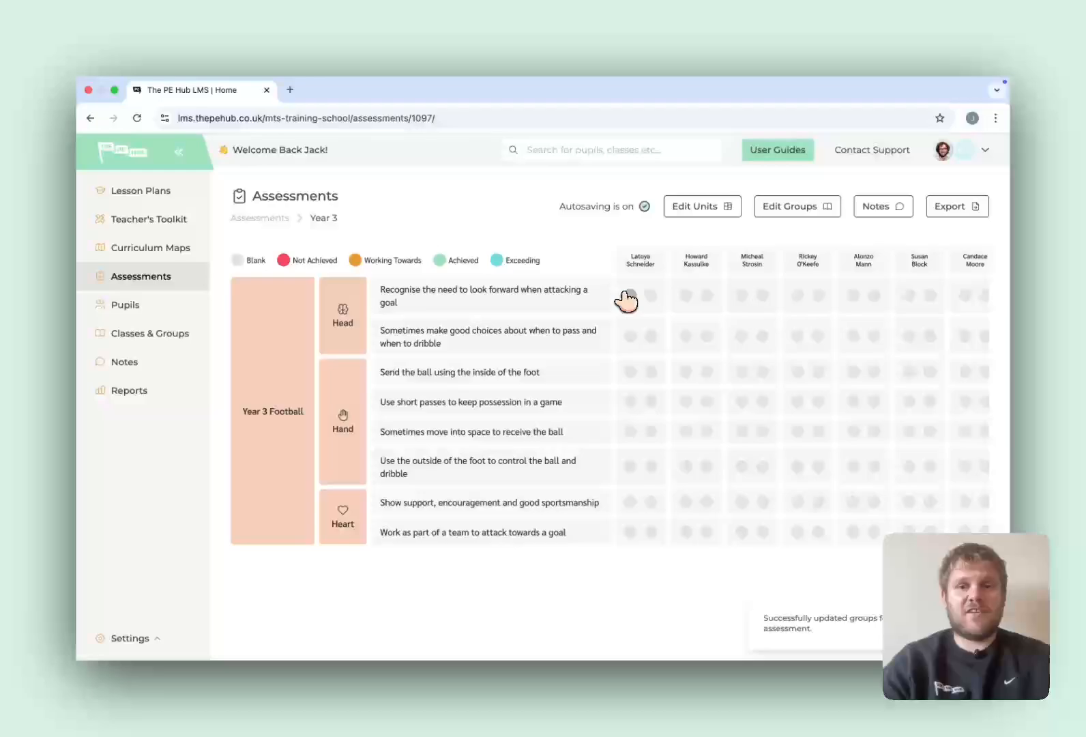
- Score the first pupil on "Recognise the need to look forward when attacking a goal" as Not Achieved at start and Working Towards at end
{"action": "left_click", "coordinate": [626, 298]}
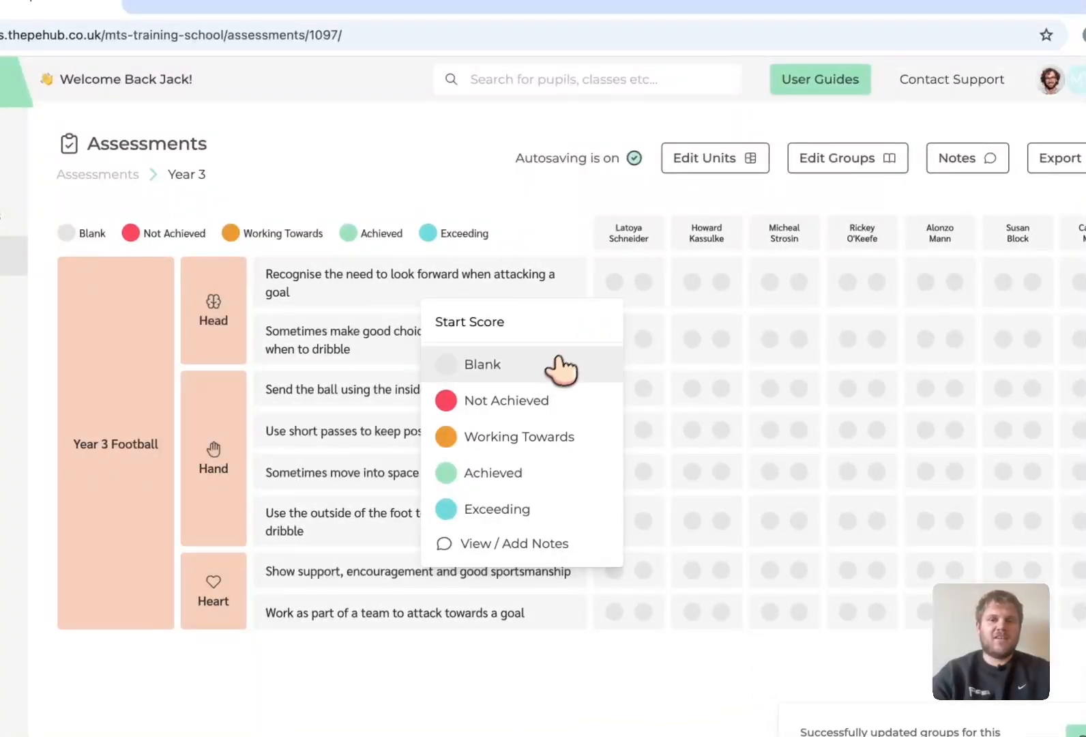
{"action": "left_click", "coordinate": [516, 414]}
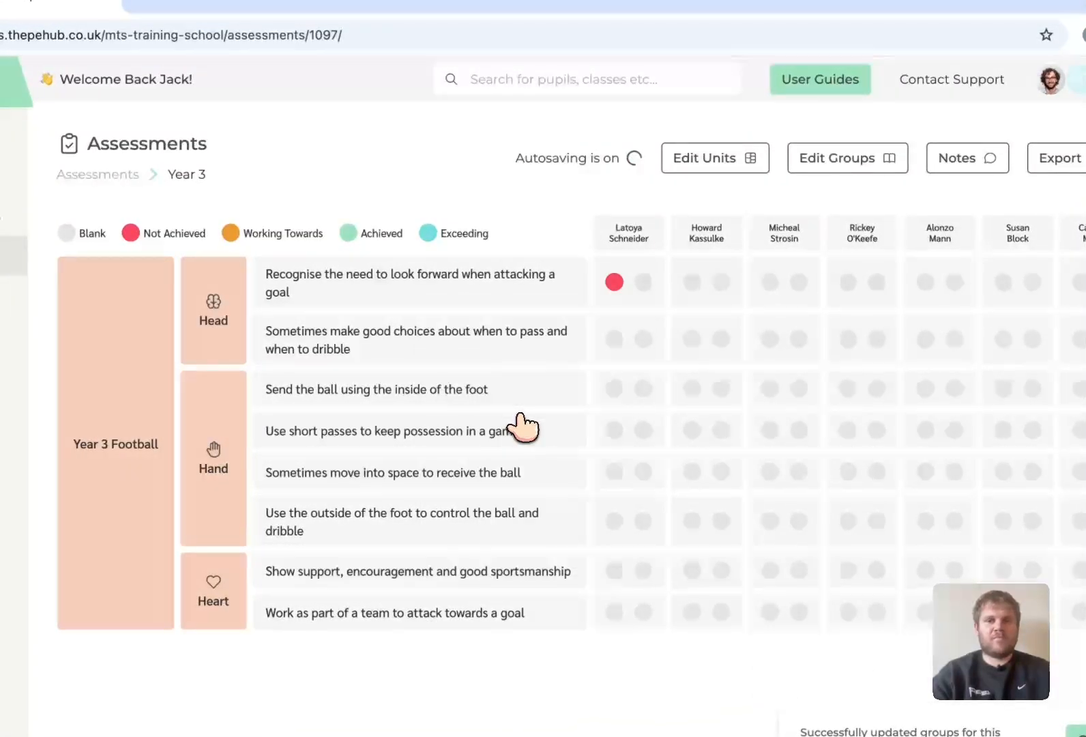
{"action": "left_click", "coordinate": [641, 285]}
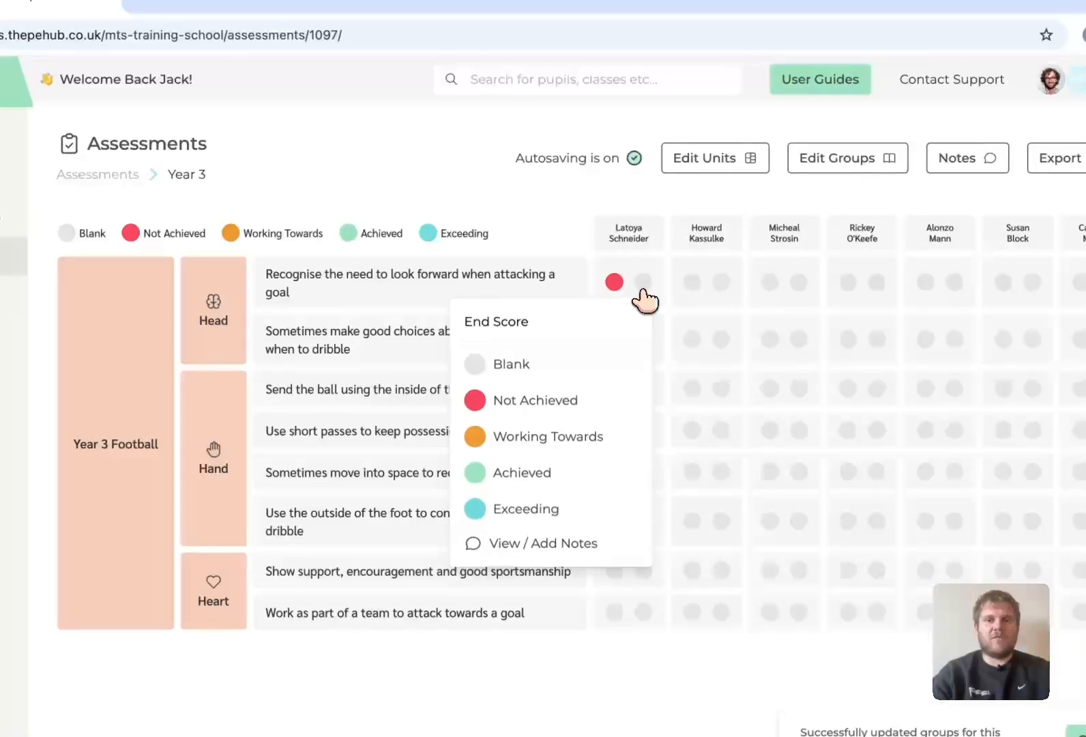
{"action": "left_click", "coordinate": [570, 437]}
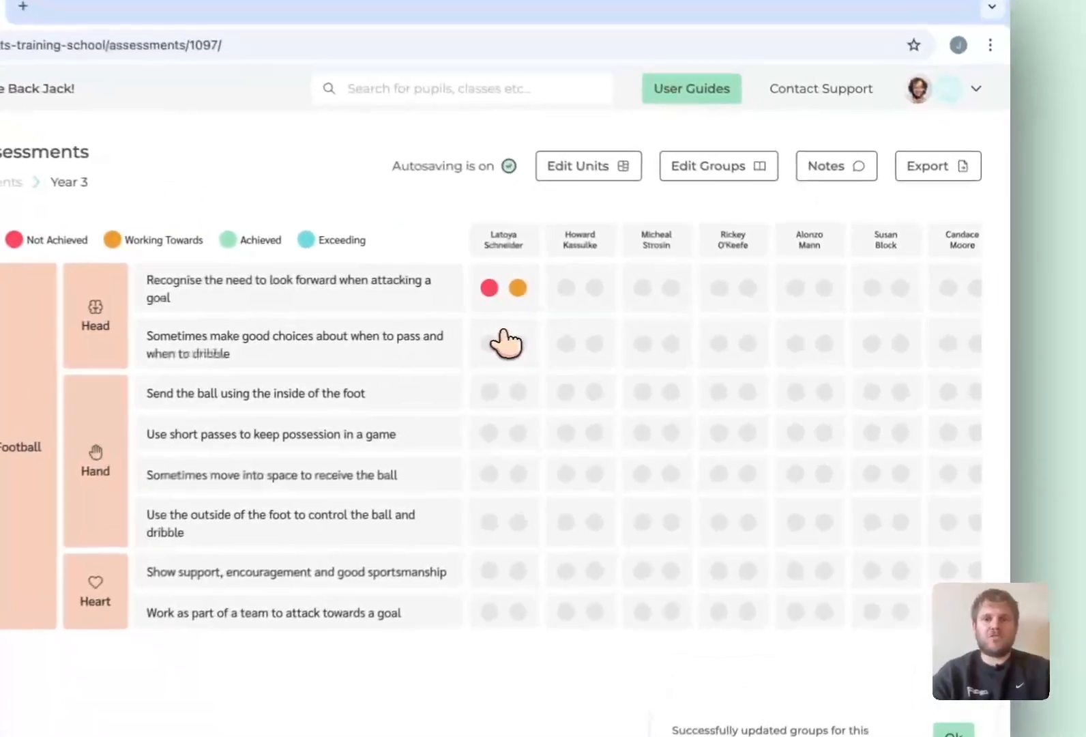
- Bulk-update all pupils' scores for every criterion below the first row to start score Not Achieved and end score Working Towards
{"action": "left_click_drag", "start_coordinate": [641, 334], "coordinate": [726, 340]}
{"action": "left_click_drag", "start_coordinate": [613, 366], "coordinate": [977, 536]}
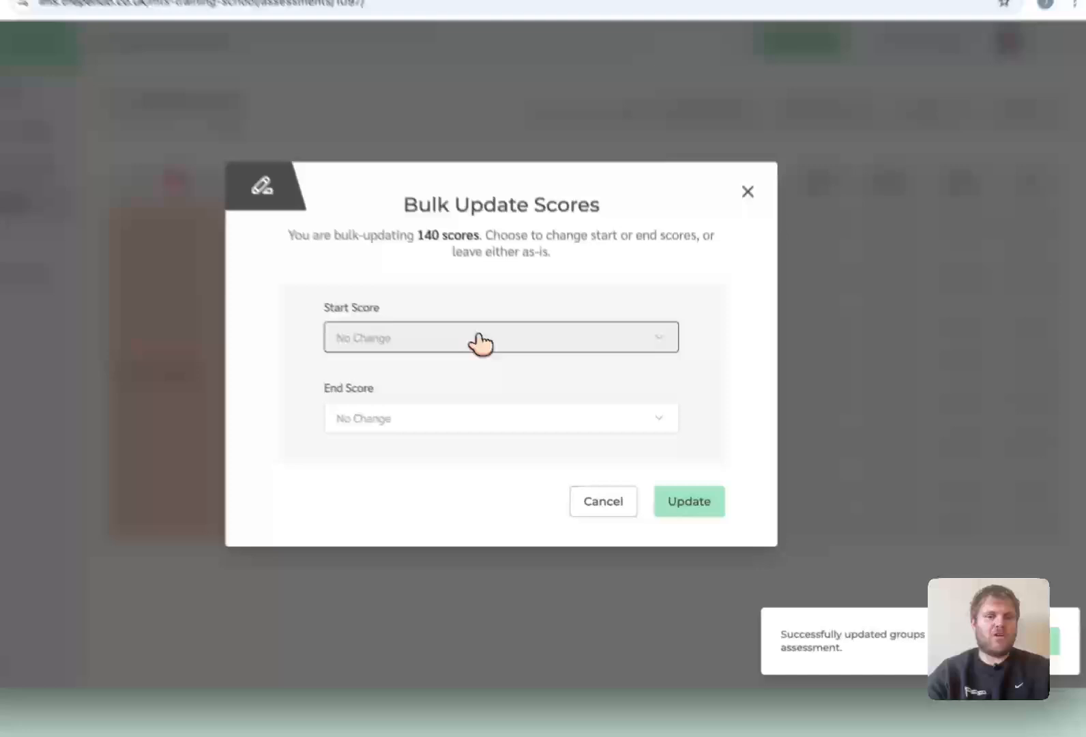
{"action": "left_click", "coordinate": [525, 386]}
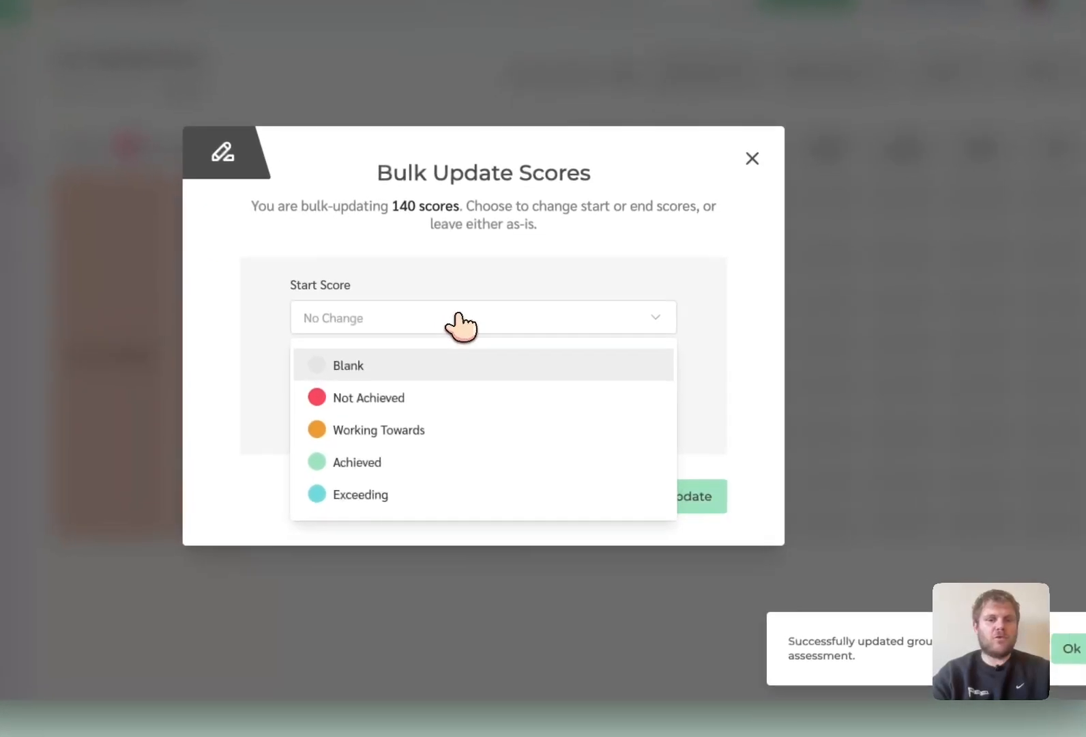
{"action": "left_click", "coordinate": [483, 443]}
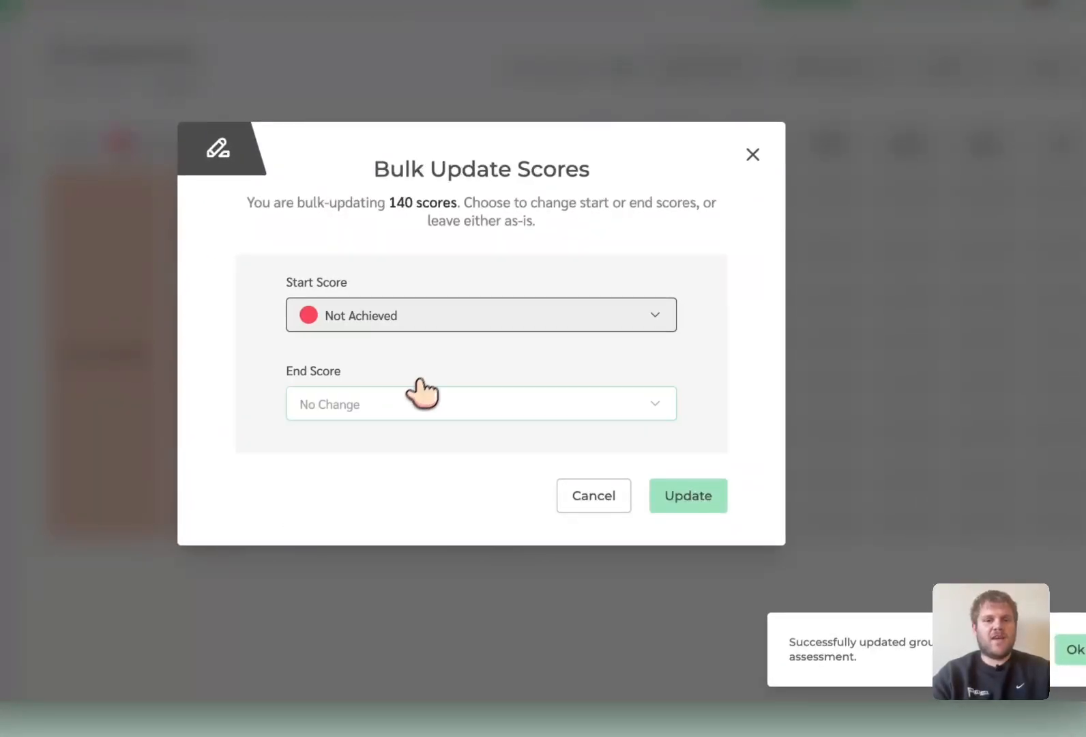
{"action": "left_click", "coordinate": [419, 384]}
{"action": "left_click", "coordinate": [364, 517]}
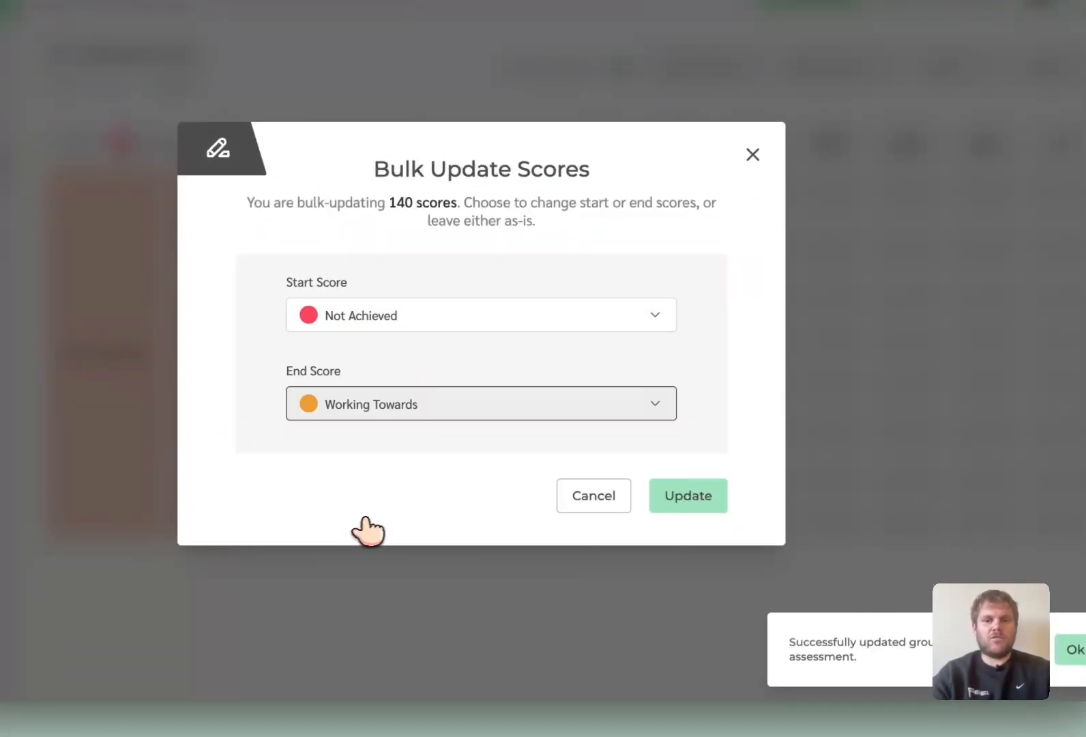
{"action": "left_click", "coordinate": [670, 503]}
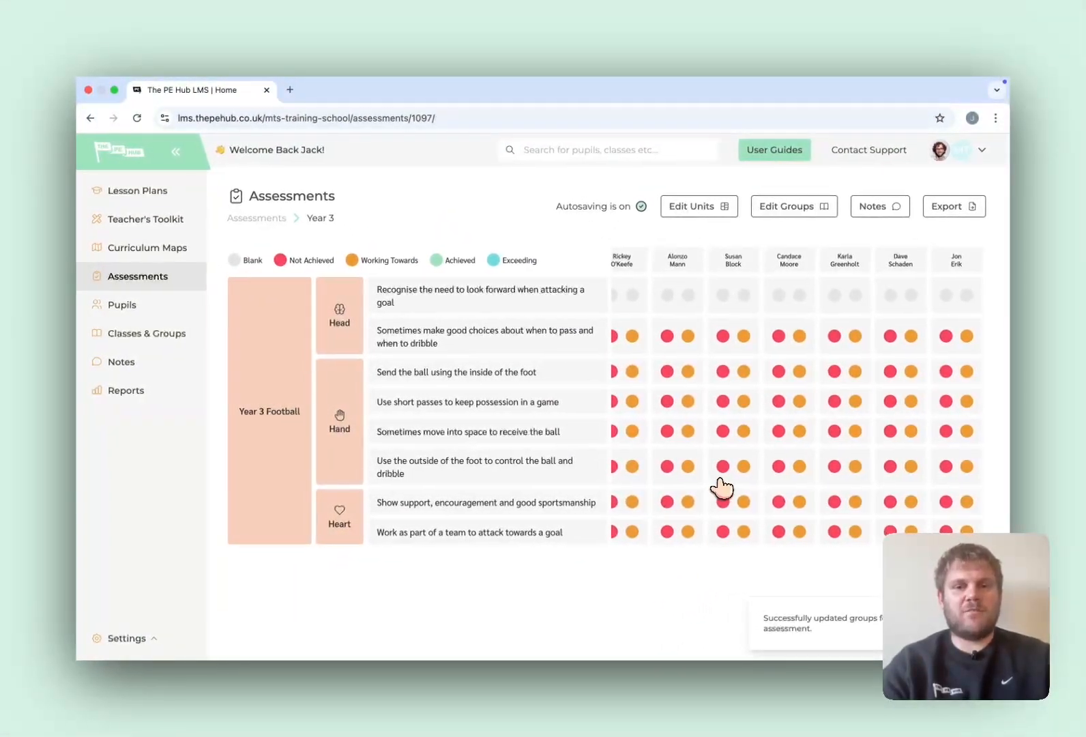
- Set the second pupil's end score for "Send the ball using the inside of the foot" to Achieved
{"action": "scroll", "coordinate": [713, 450], "scroll_direction": "left", "scroll_amount": 3}
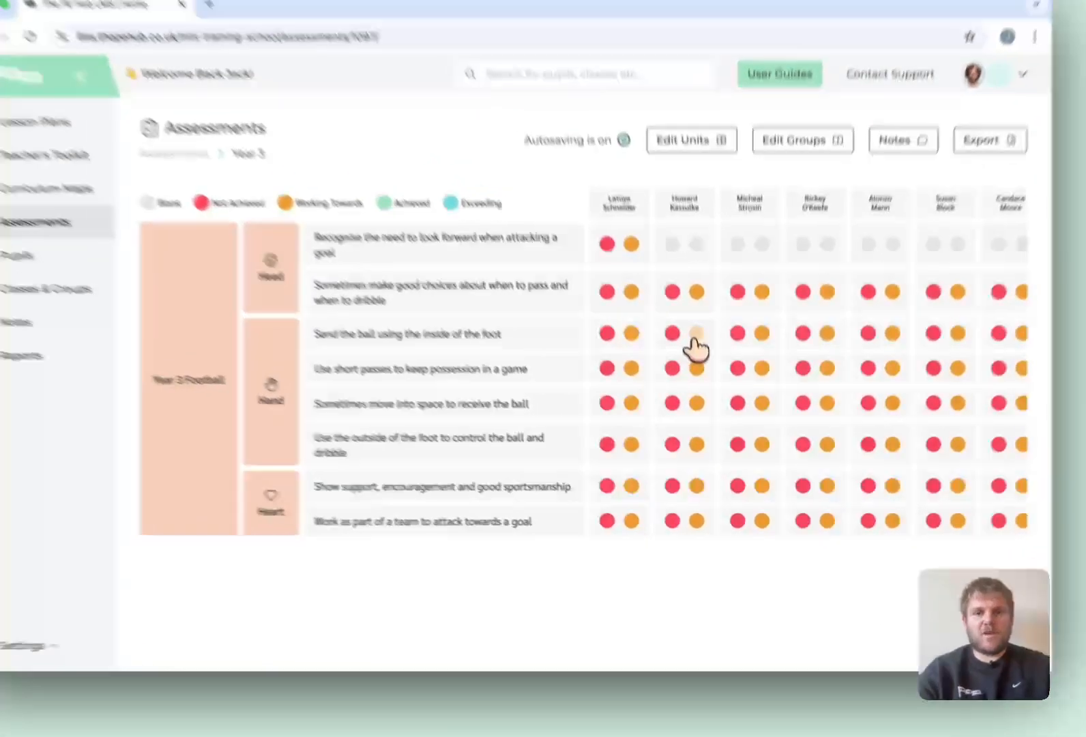
{"action": "left_click", "coordinate": [707, 401]}
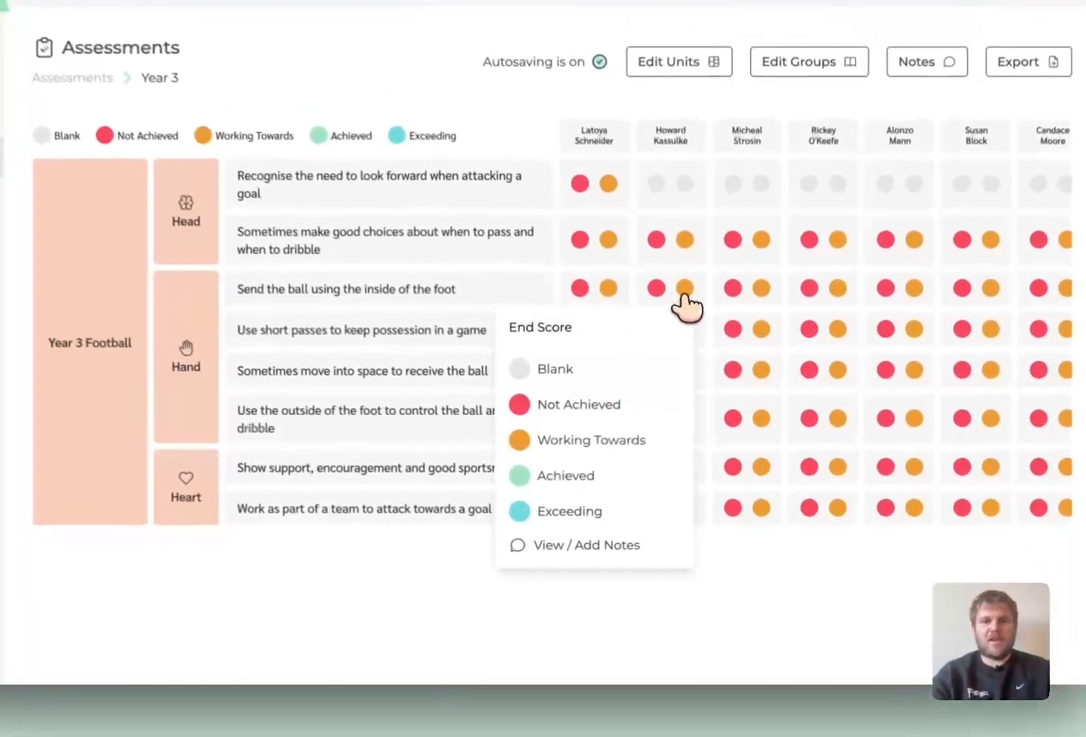
{"action": "left_click", "coordinate": [582, 474]}
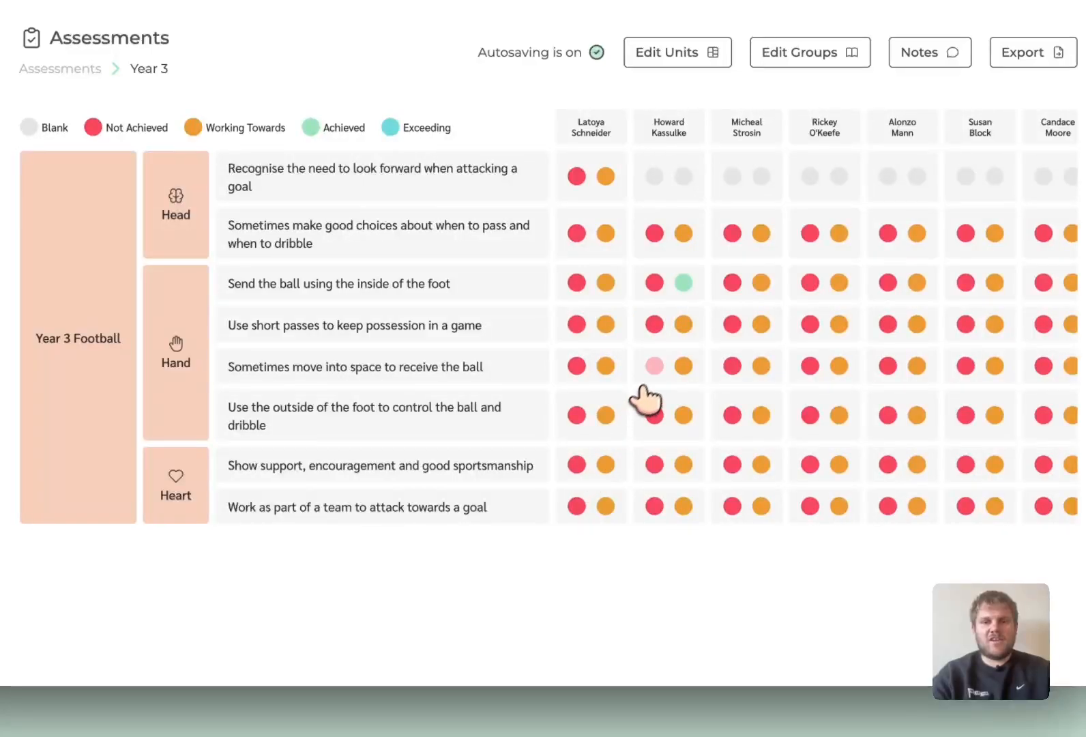
- Score the second pupil on "Sometimes move into space to receive the ball" as Achieved at start and Exceeding at end
{"action": "left_click", "coordinate": [655, 368]}
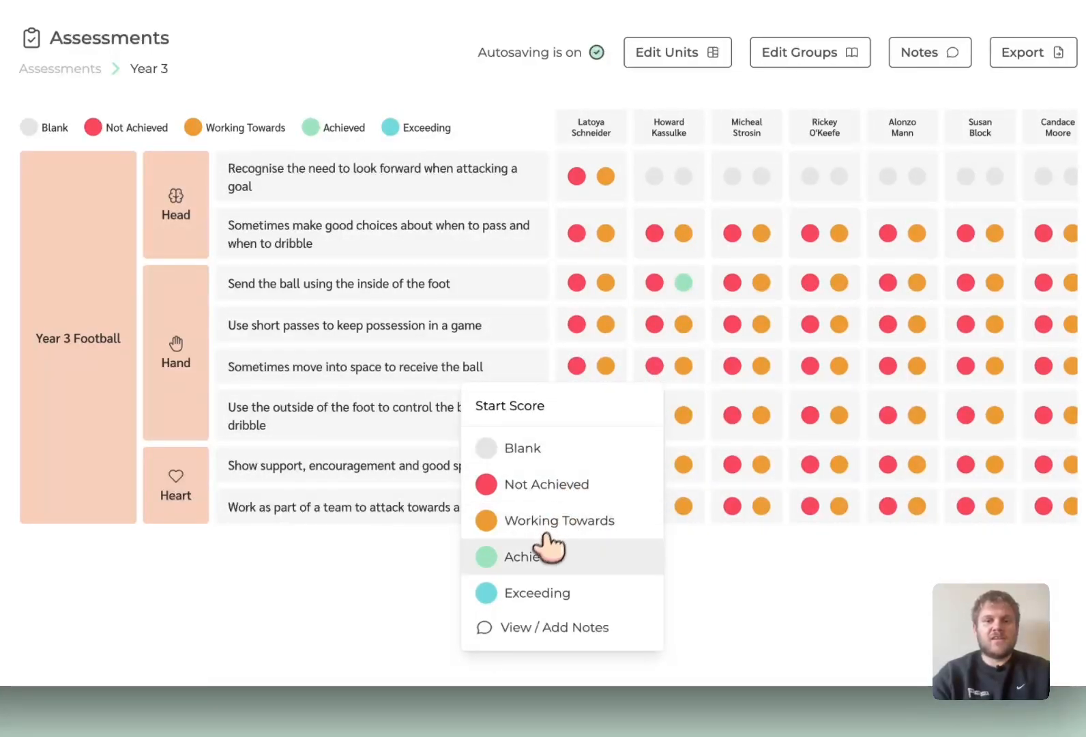
{"action": "left_click", "coordinate": [540, 556]}
{"action": "left_click", "coordinate": [680, 368]}
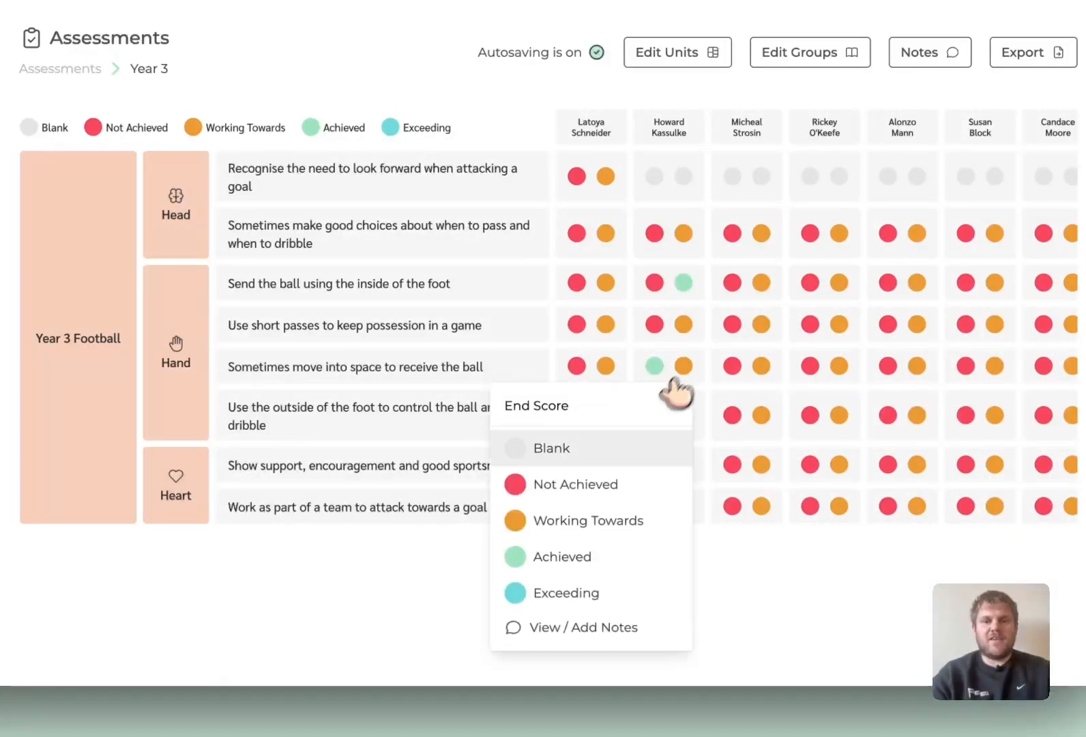
{"action": "left_click", "coordinate": [557, 591]}
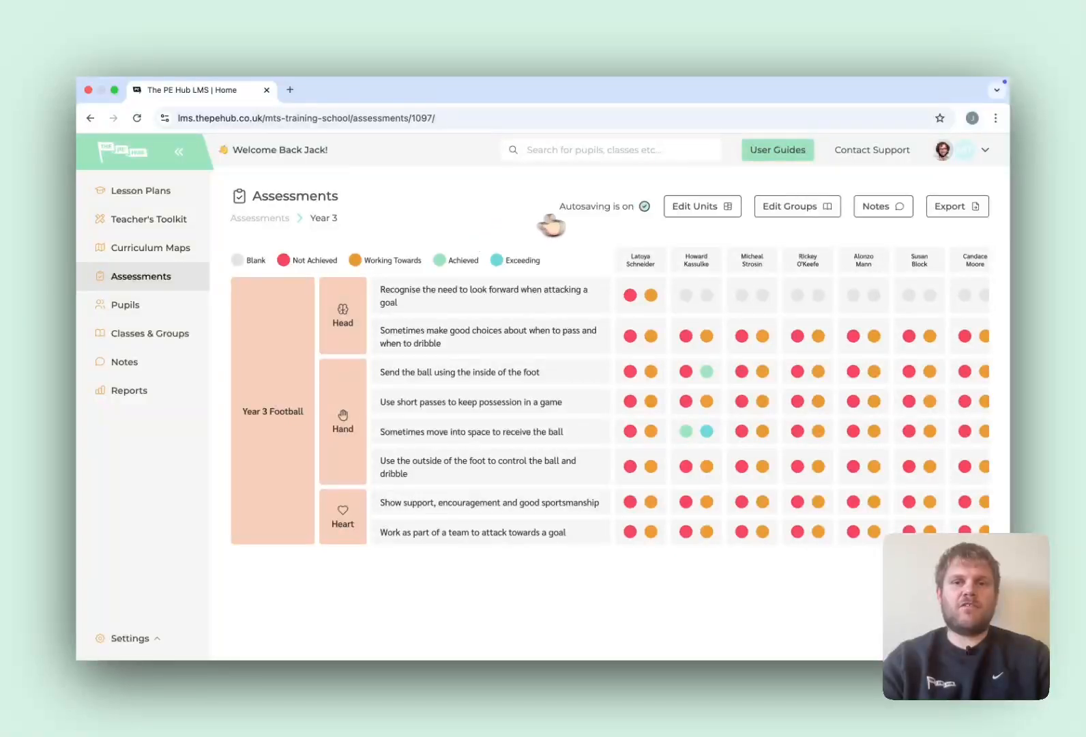
- Reopen the assessment's units for editing and add a bespoke unit below Year 3 Football
{"action": "left_click", "coordinate": [690, 207]}
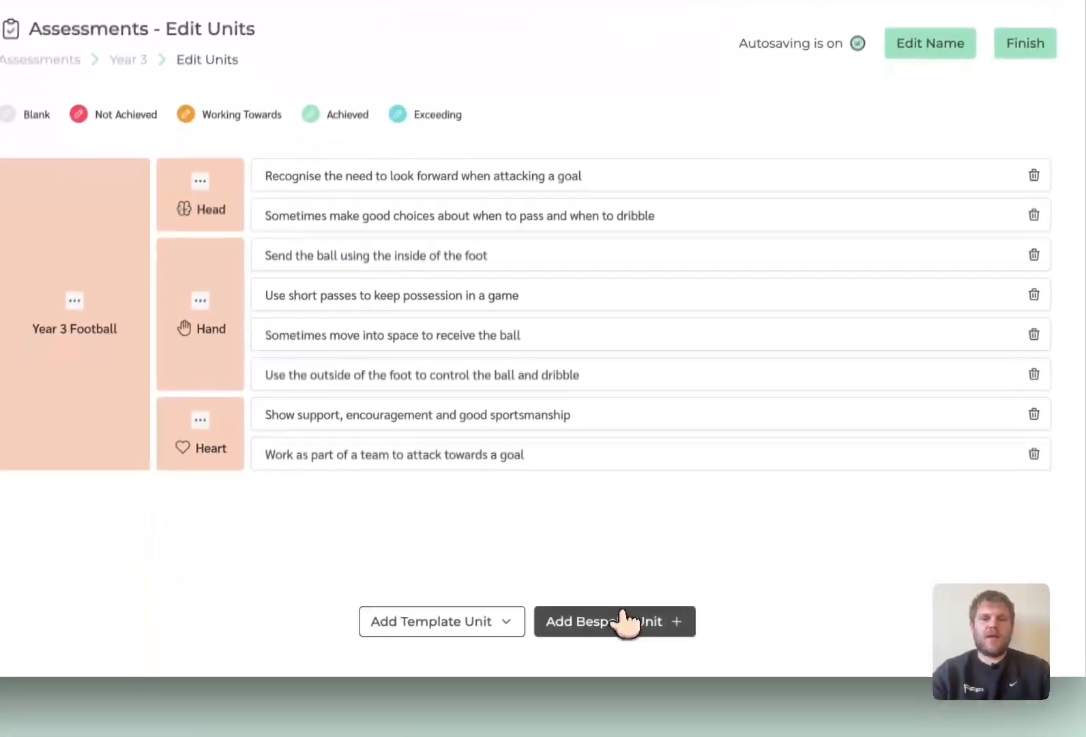
{"action": "left_click", "coordinate": [621, 608]}
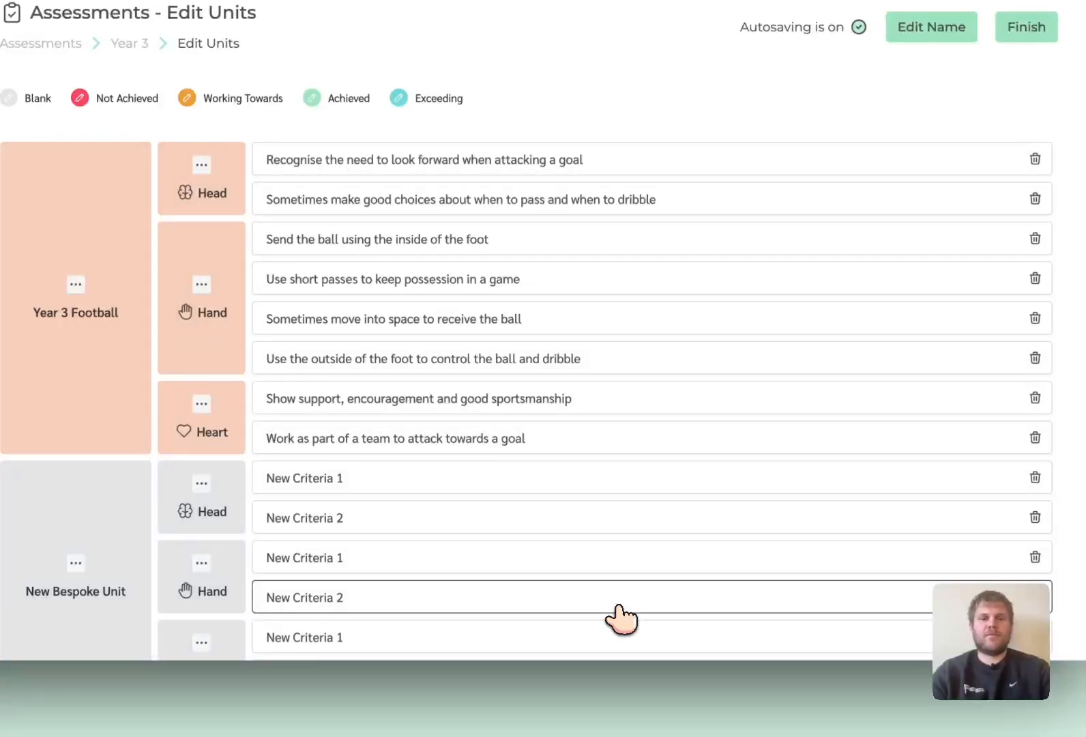
{"action": "scroll", "coordinate": [622, 613], "scroll_direction": "down", "scroll_amount": 3}
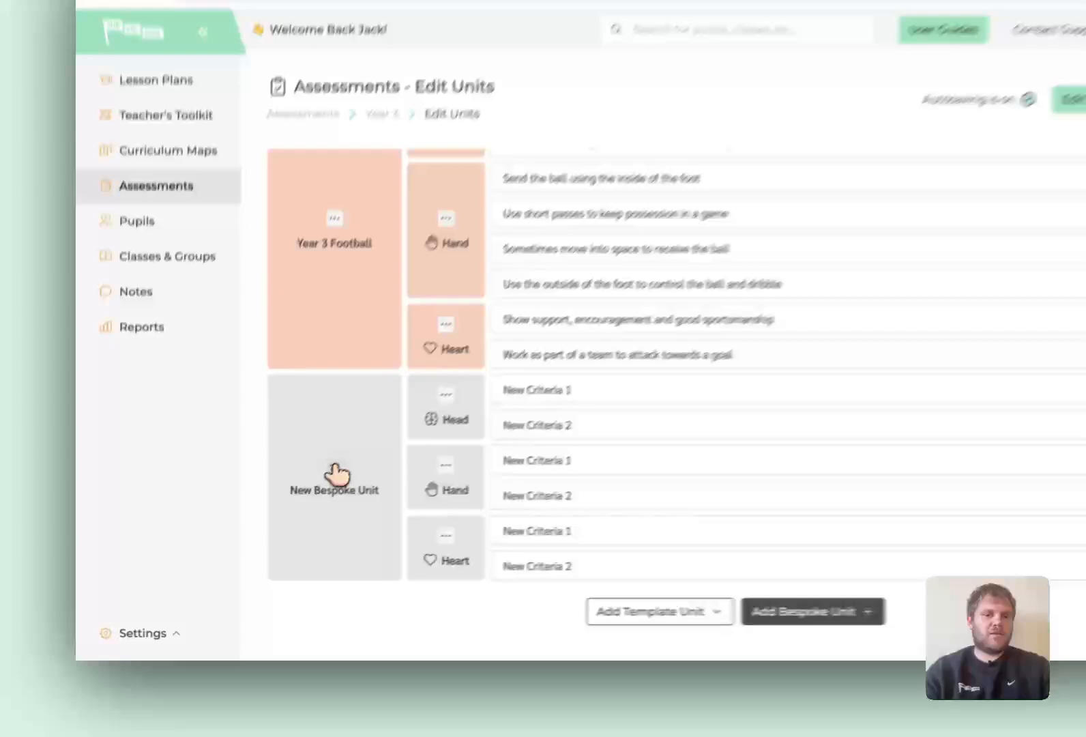
- Change the colour of the new bespoke unit to Orange
{"action": "left_click", "coordinate": [285, 502]}
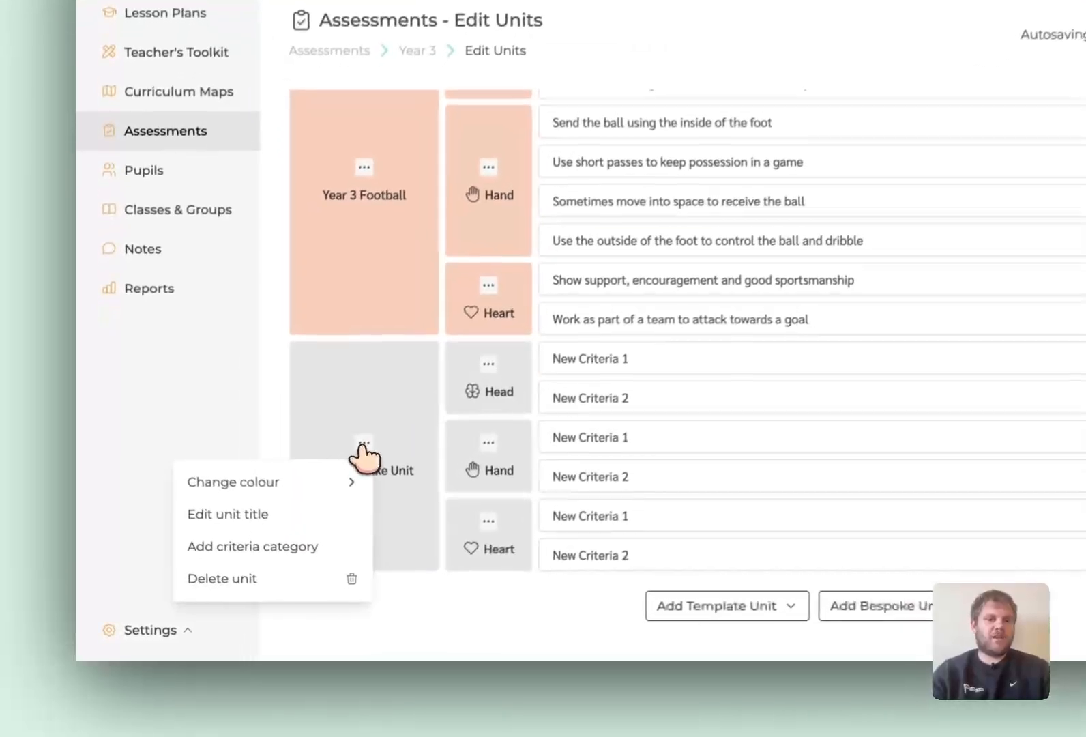
{"action": "mouse_move", "coordinate": [335, 477]}
{"action": "scroll", "coordinate": [443, 531], "scroll_direction": "down", "scroll_amount": 2}
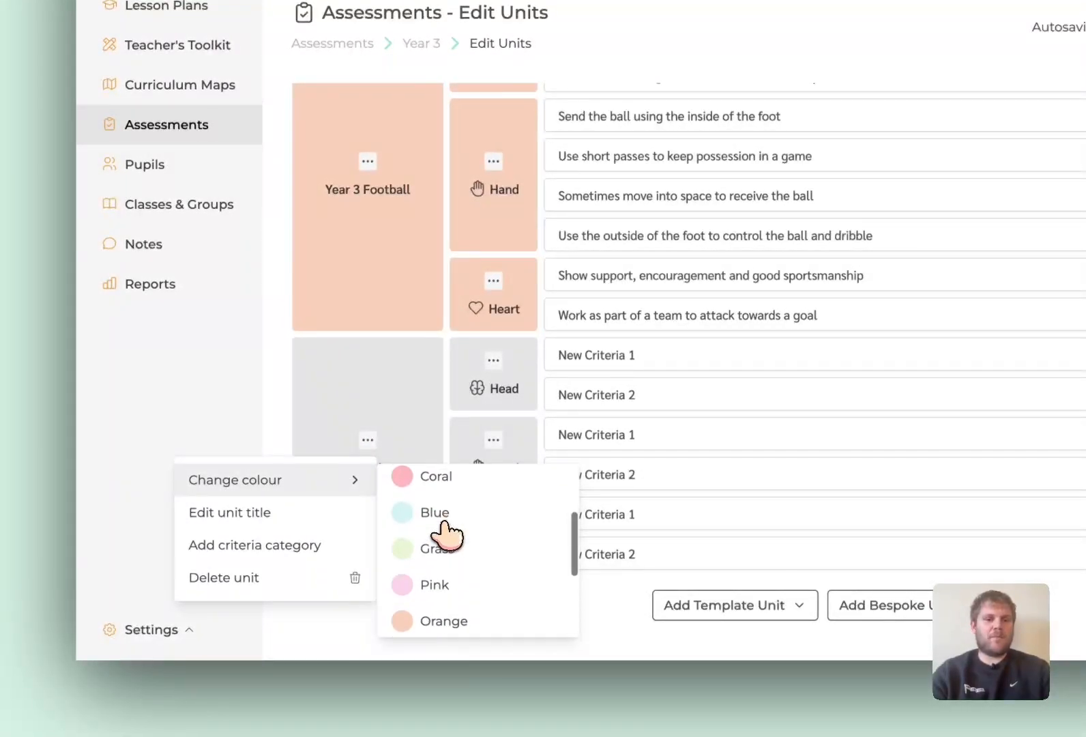
{"action": "scroll", "coordinate": [447, 530], "scroll_direction": "down", "scroll_amount": 1}
{"action": "left_click", "coordinate": [442, 587]}
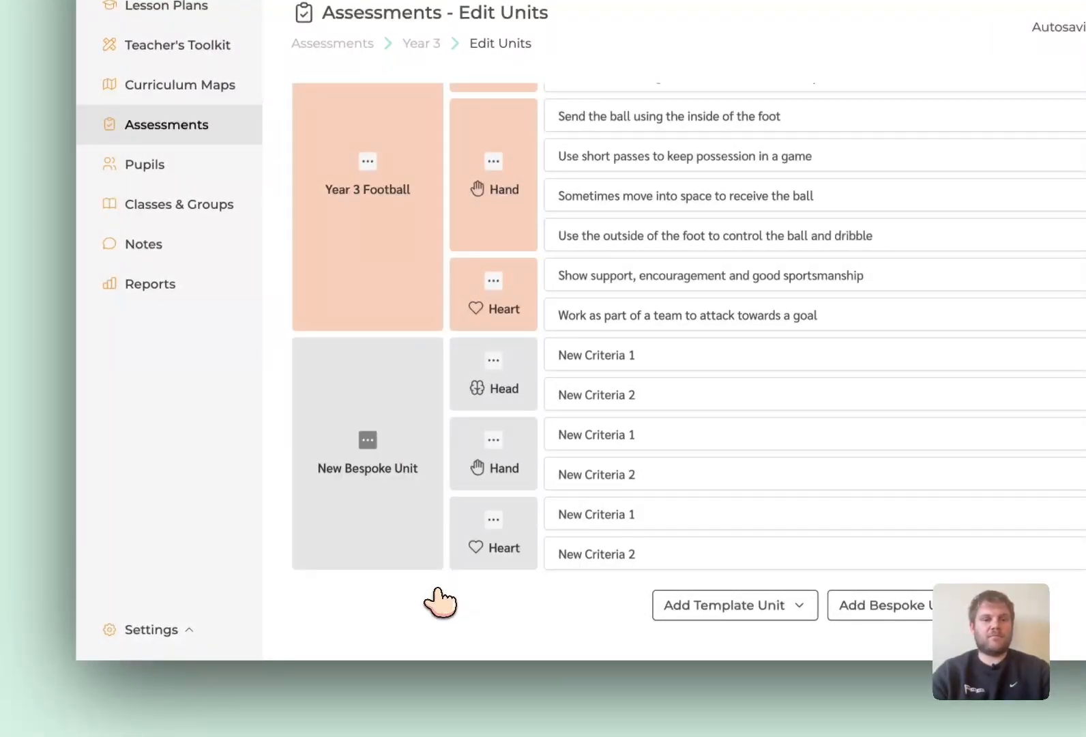
- Rename the new bespoke unit as "Tennis"
{"action": "left_click", "coordinate": [368, 440]}
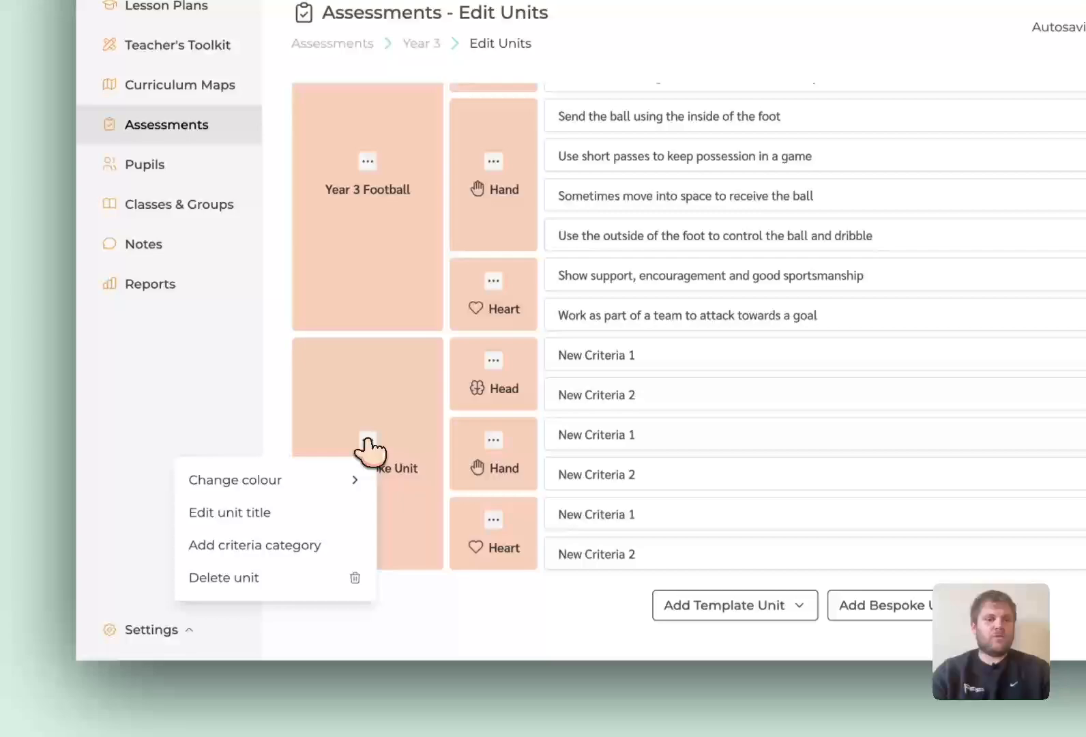
{"action": "left_click", "coordinate": [300, 510]}
{"action": "left_click", "coordinate": [373, 442]}
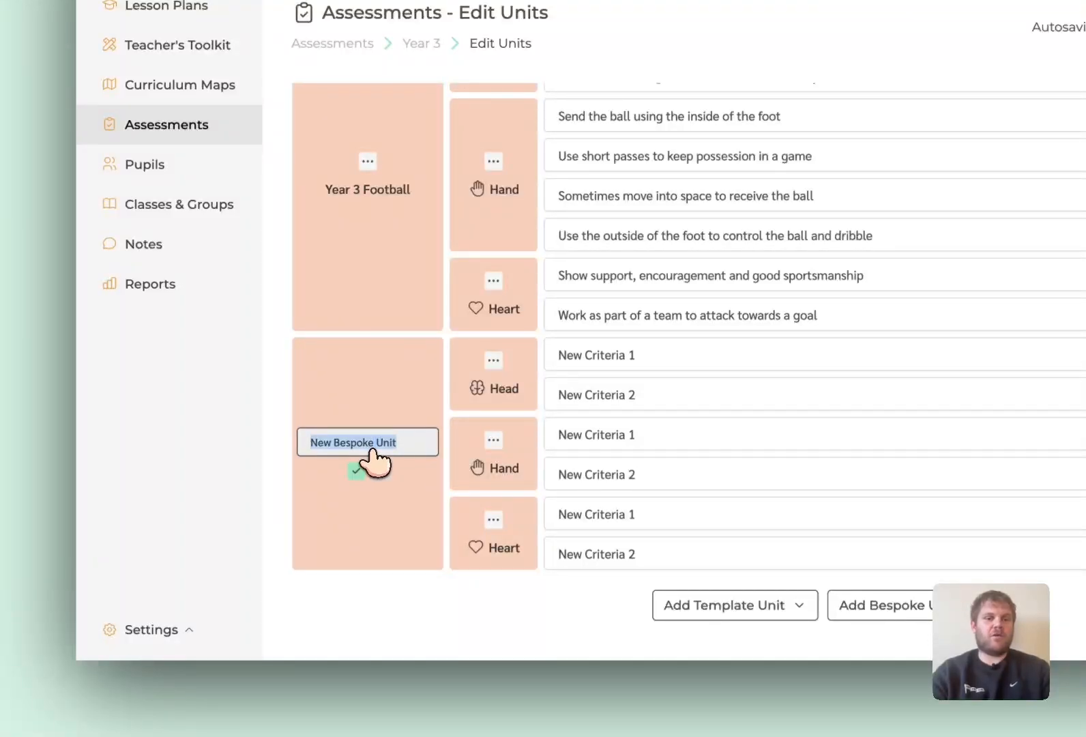
{"action": "type", "text": "Tennis"}
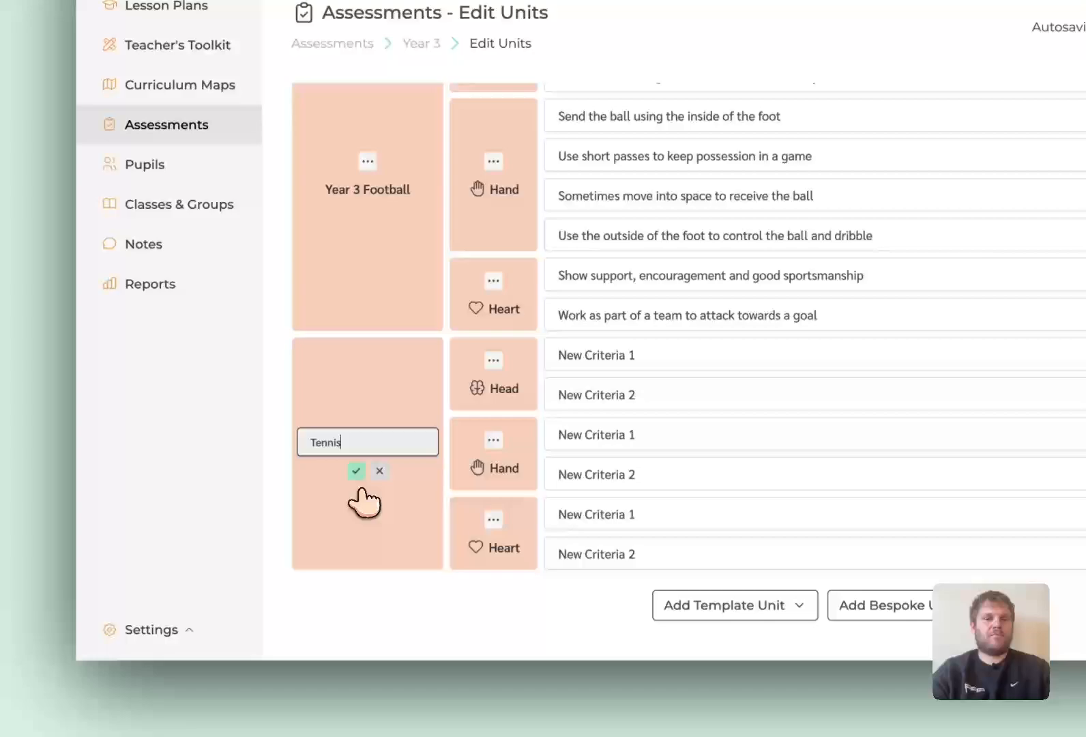
{"action": "left_click", "coordinate": [356, 471]}
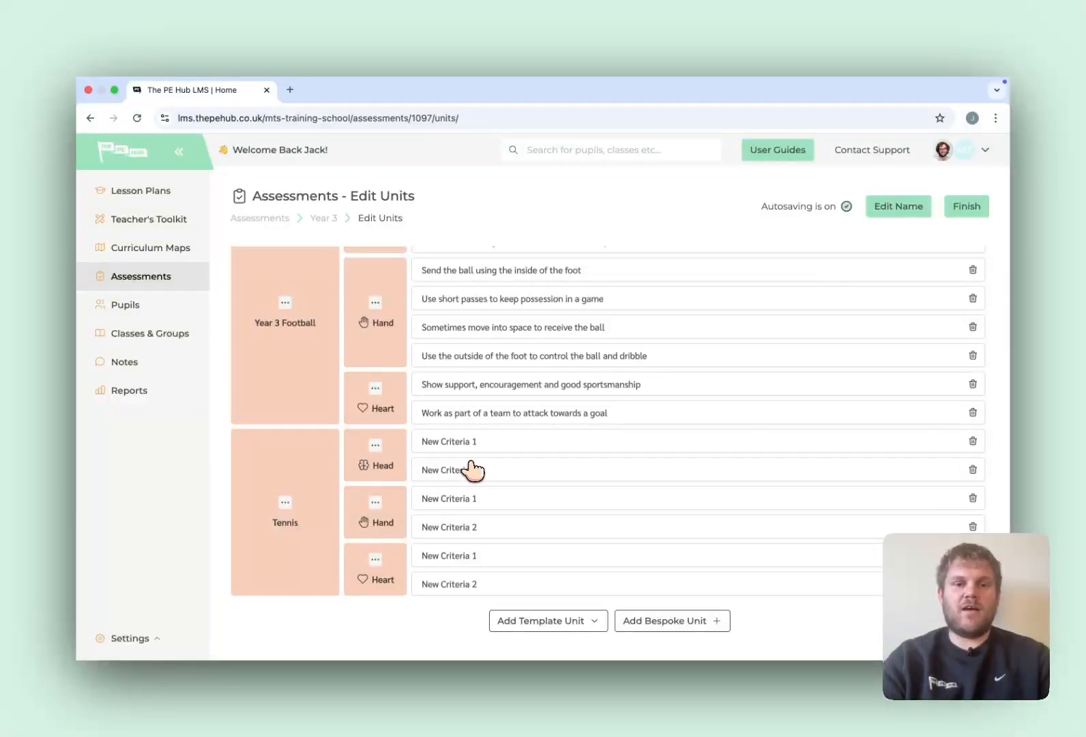
- Replace the text of the first Head criterion in the Tennis unit with "Hit the ball with control"
{"action": "key", "text": "BackSpace"}
{"action": "key", "text": "BackSpace"}
{"action": "key", "text": "BackSpace"}
{"action": "key", "text": "BackSpace"}
{"action": "key", "text": "BackSpace"}
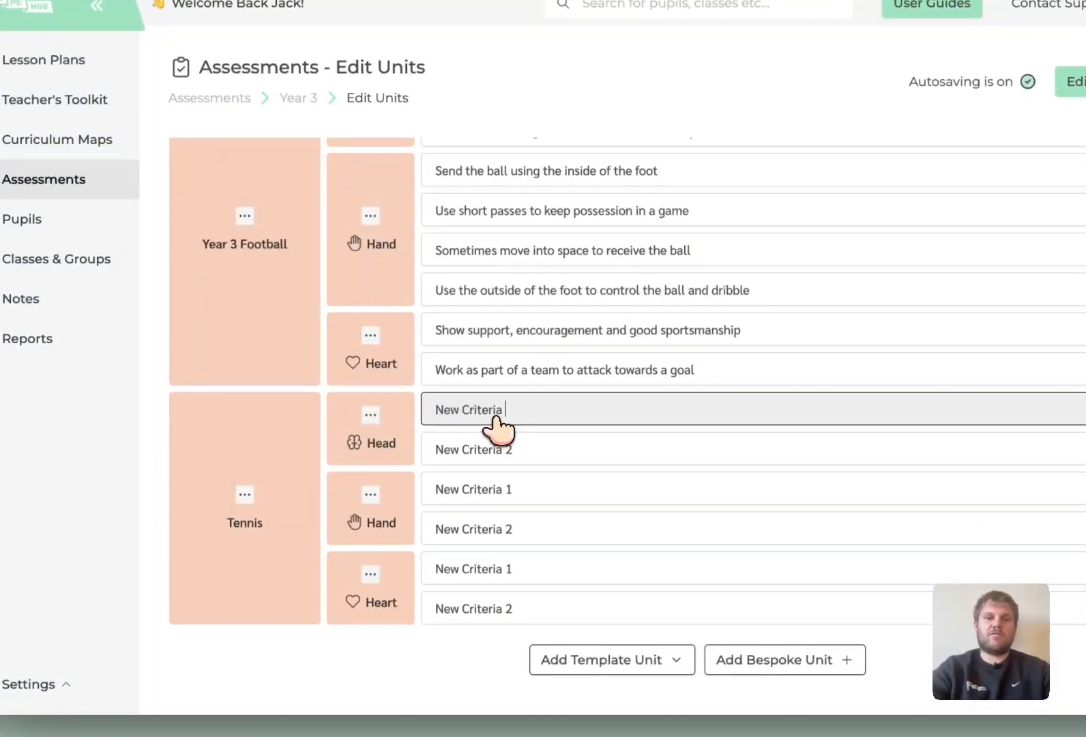
{"action": "key", "text": "BackSpace"}
{"action": "key", "text": "BackSpace"}
{"action": "key", "text": "BackSpace"}
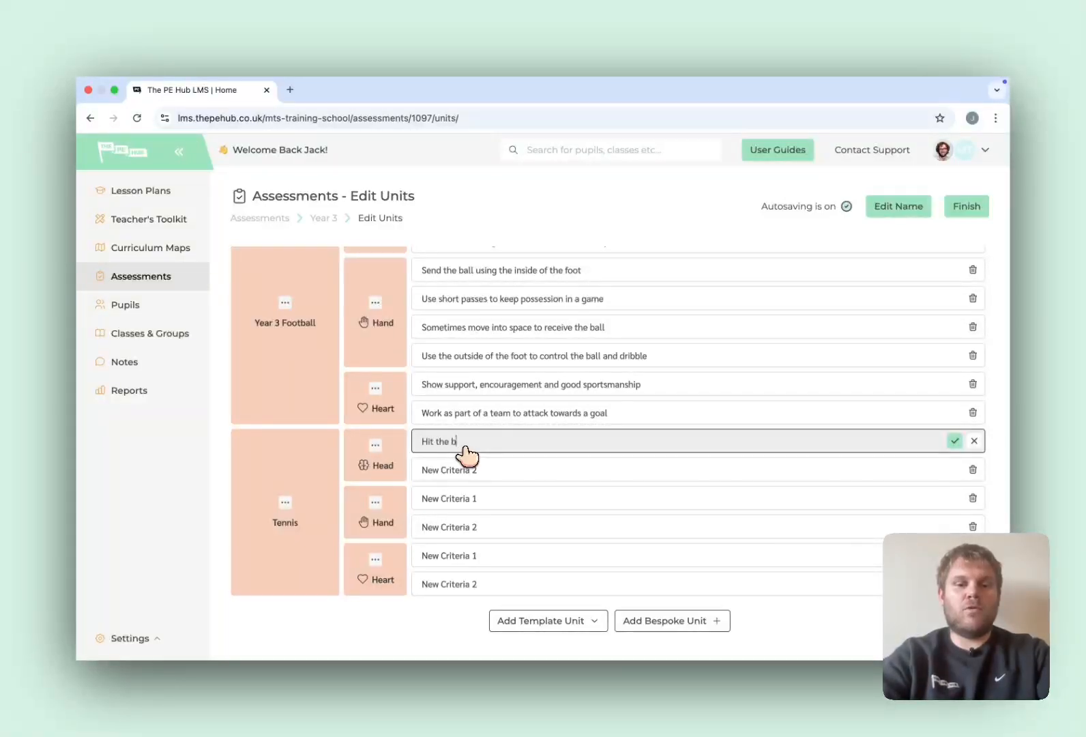
{"action": "type", "text": "Hit the ball with control"}
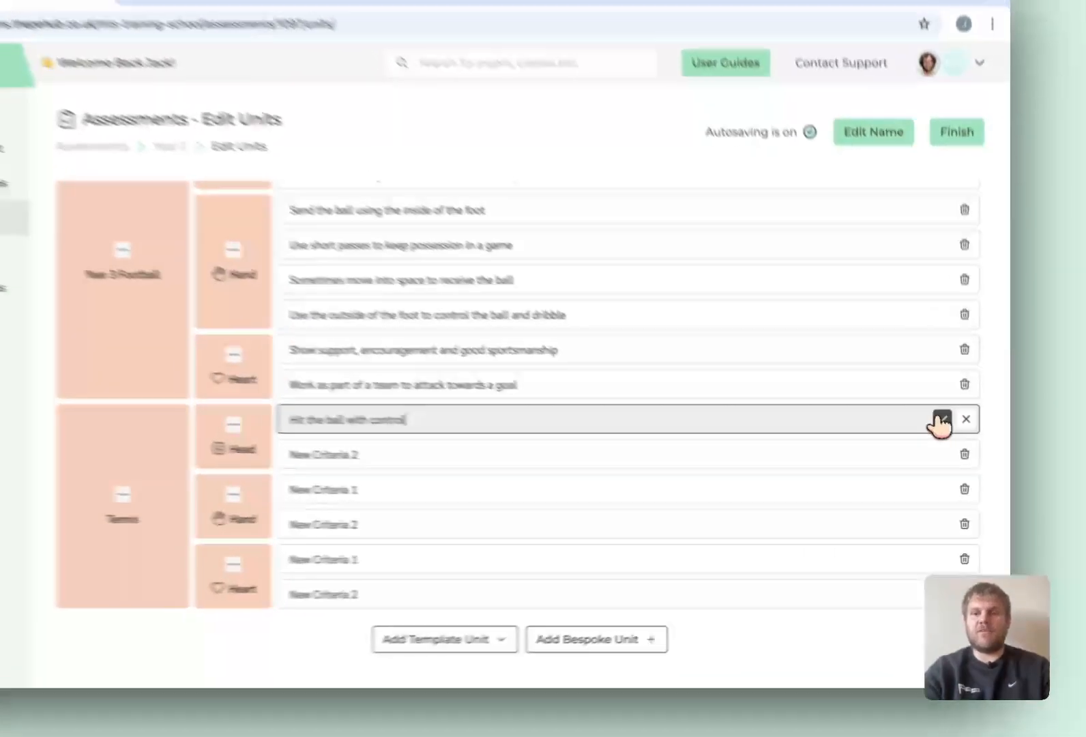
{"action": "left_click", "coordinate": [954, 440]}
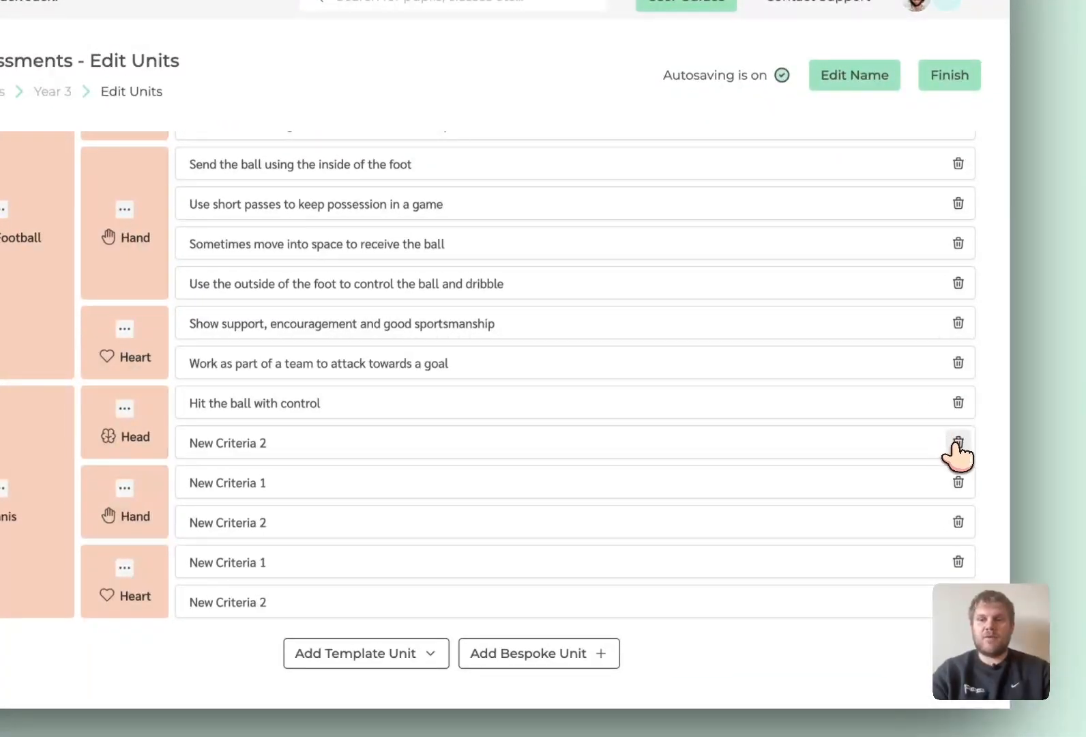
- Delete the "New Criteria 2" criterion from the Tennis unit's Head category
{"action": "left_click", "coordinate": [956, 443]}
{"action": "left_click", "coordinate": [552, 409]}
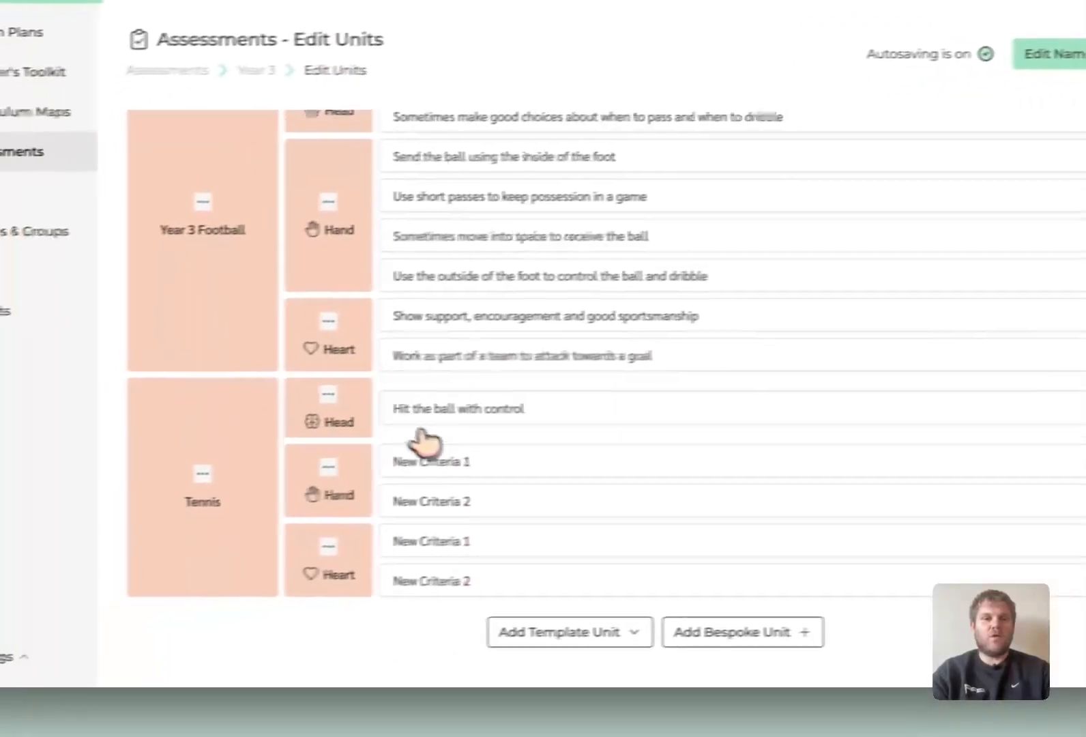
- Add a new criterion to the Tennis unit's Head category and finish editing the units
{"action": "left_click", "coordinate": [328, 394]}
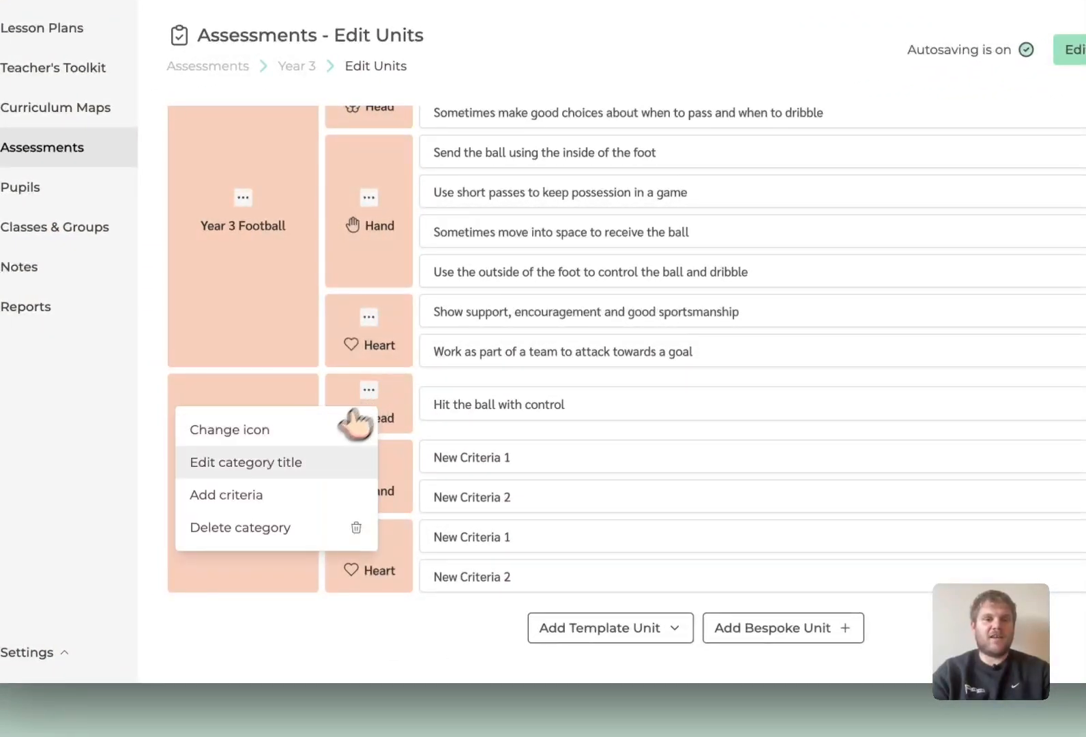
{"action": "left_click", "coordinate": [271, 503]}
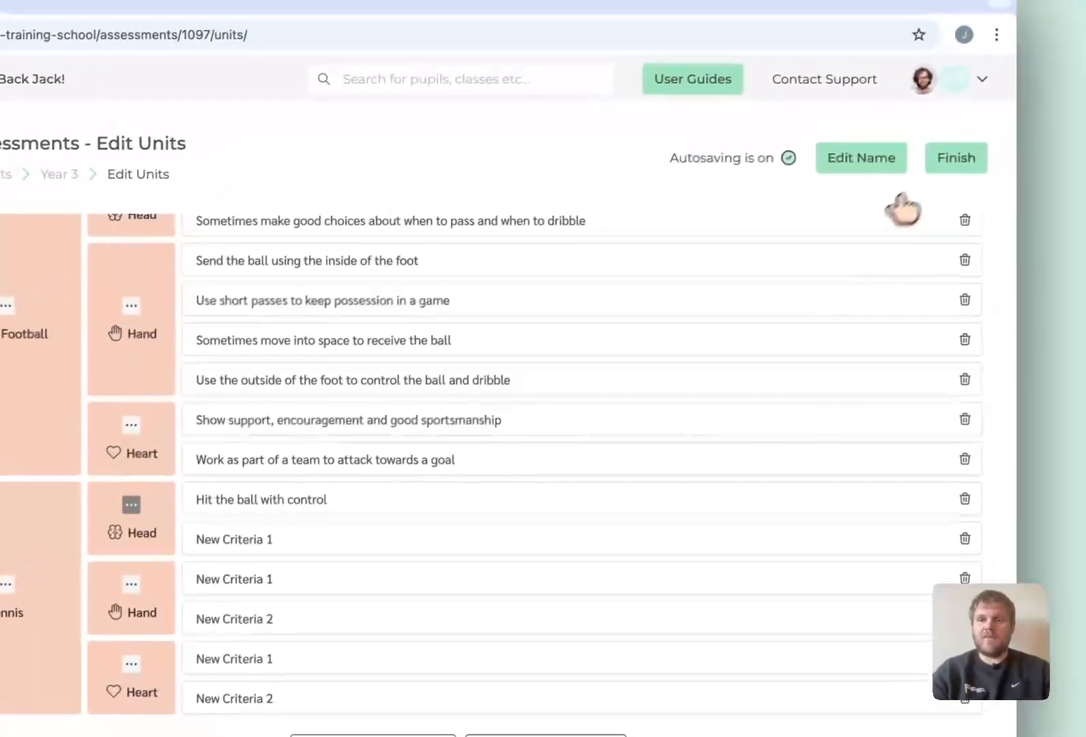
{"action": "left_click", "coordinate": [949, 163]}
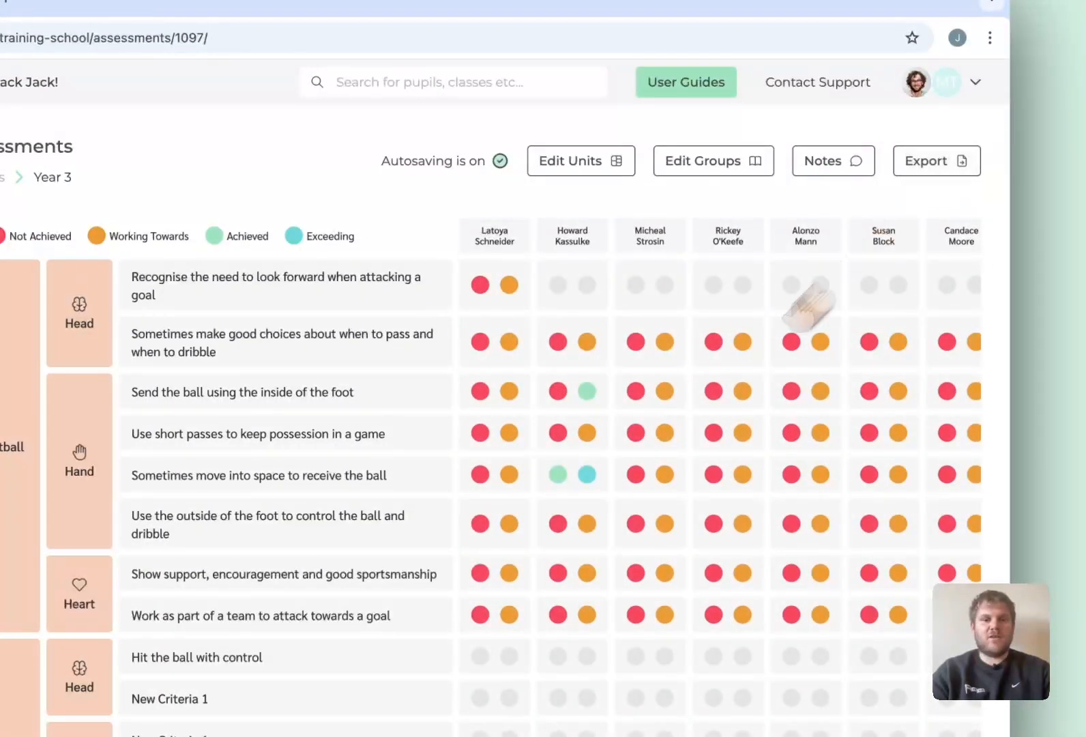